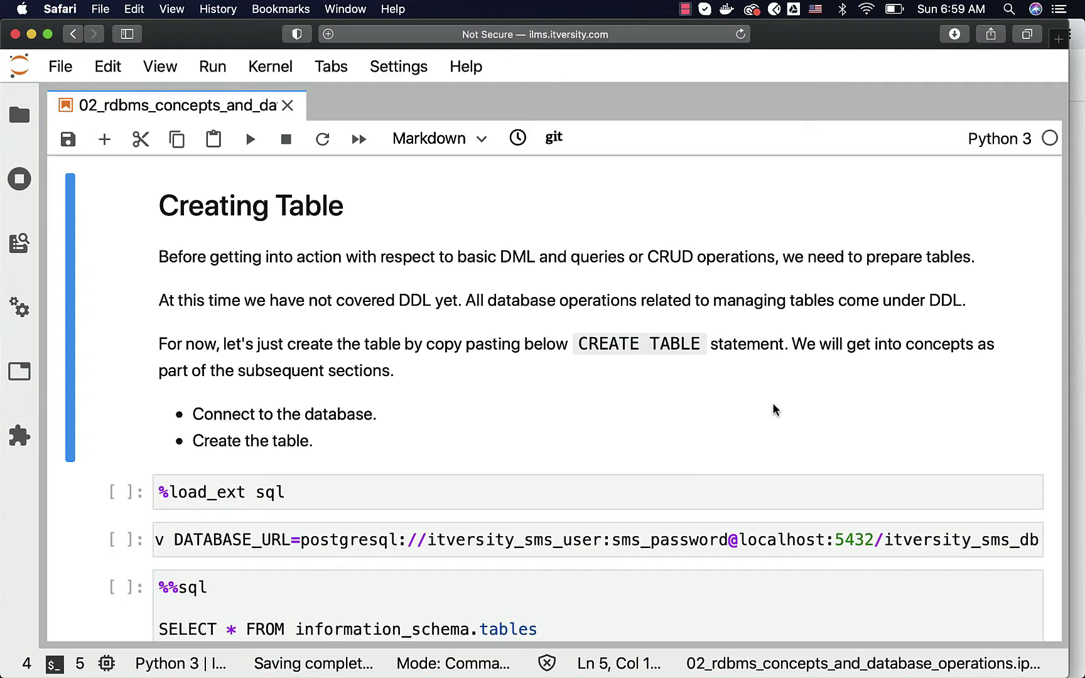
scroll(772, 403, down, 5)
scroll(772, 403, down, 3)
scroll(705, 483, up, 3)
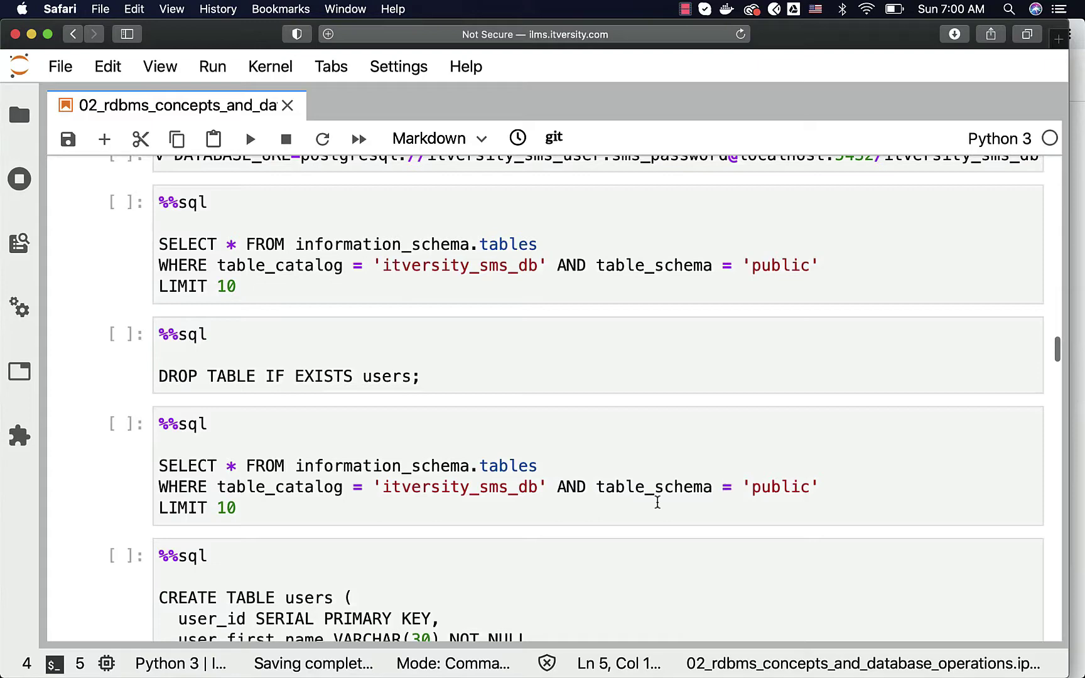
scroll(678, 457, up, 3)
scroll(649, 454, up, 2)
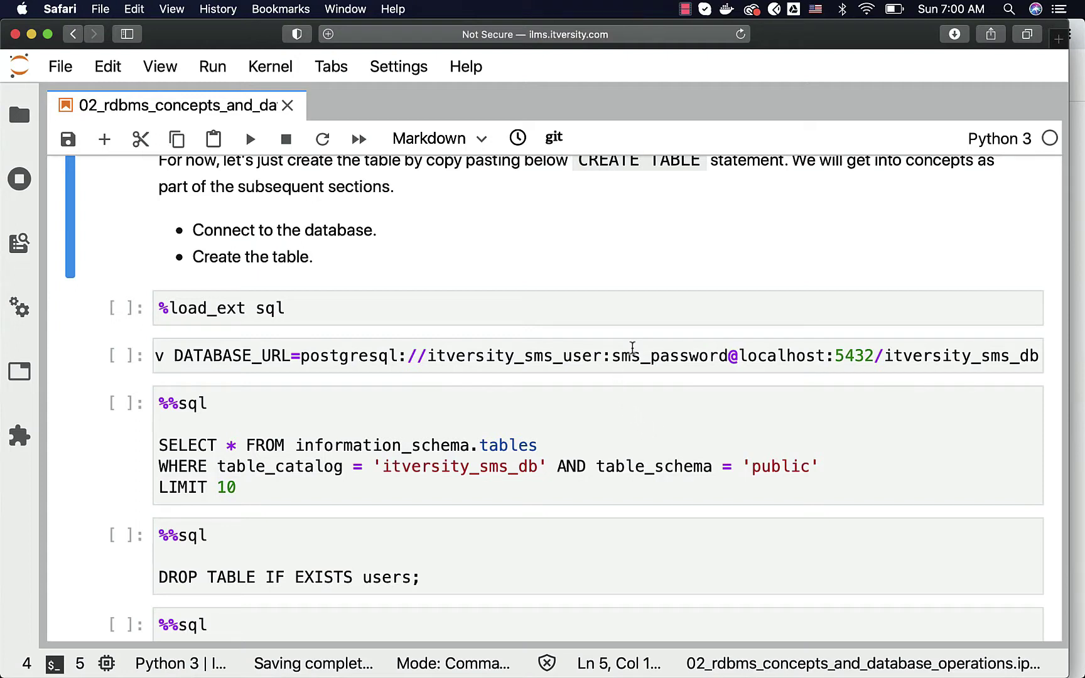
Run %load_ext sql, then %env DATABASE_URL pointing at the PostgreSQL sms database
click(586, 306)
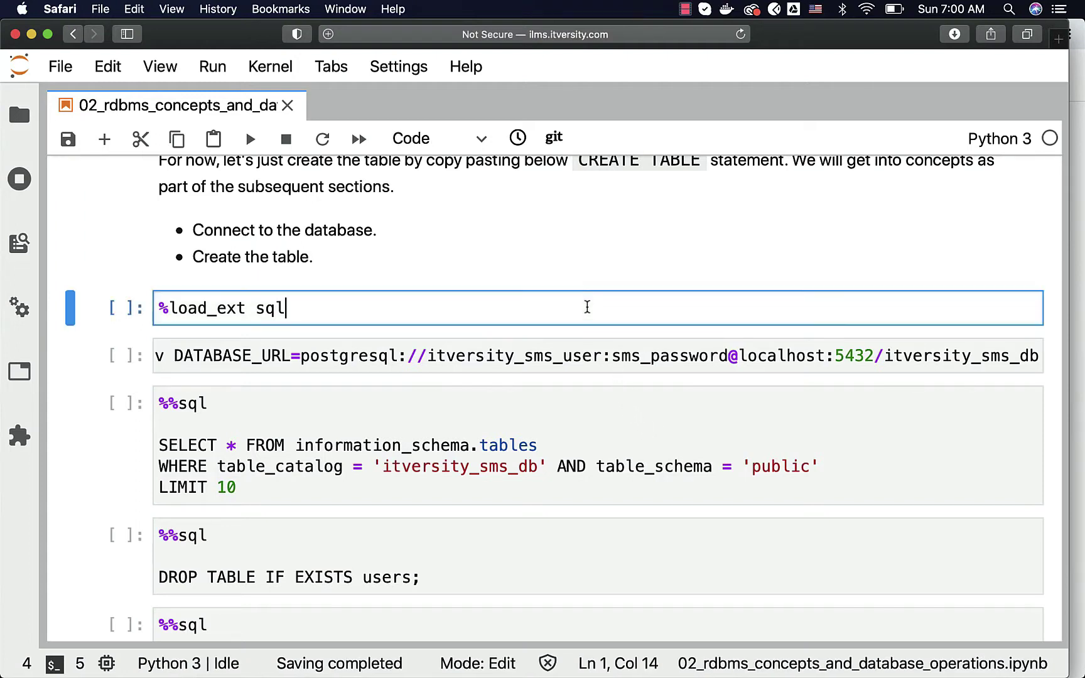
key(shift+Return)
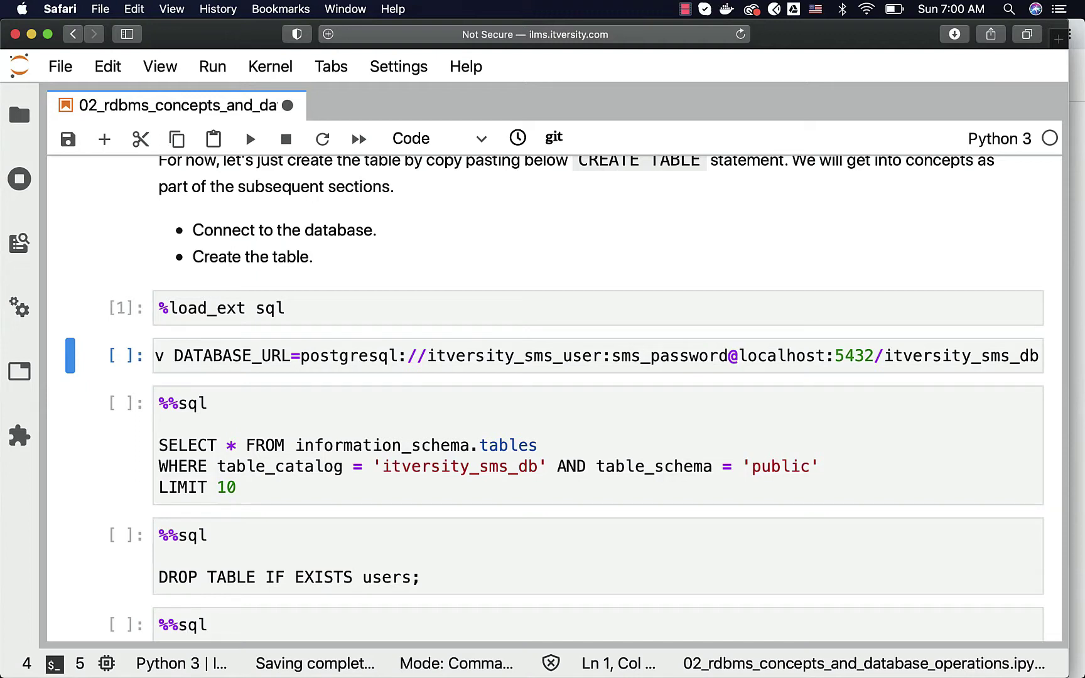
click(552, 355)
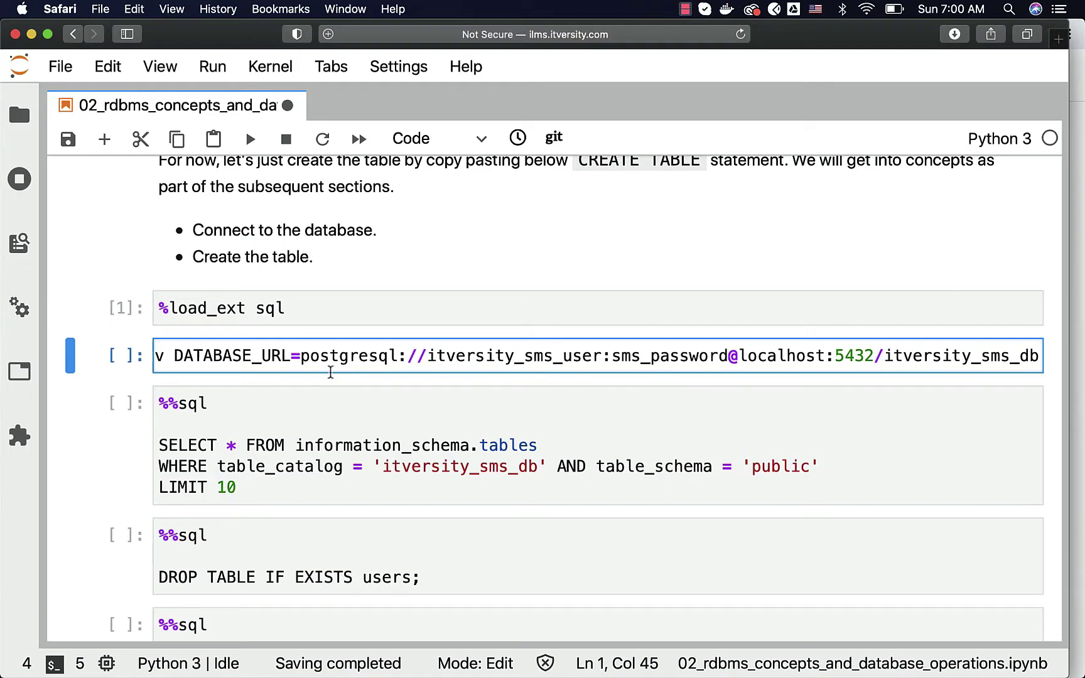
drag(301, 355, 1080, 369)
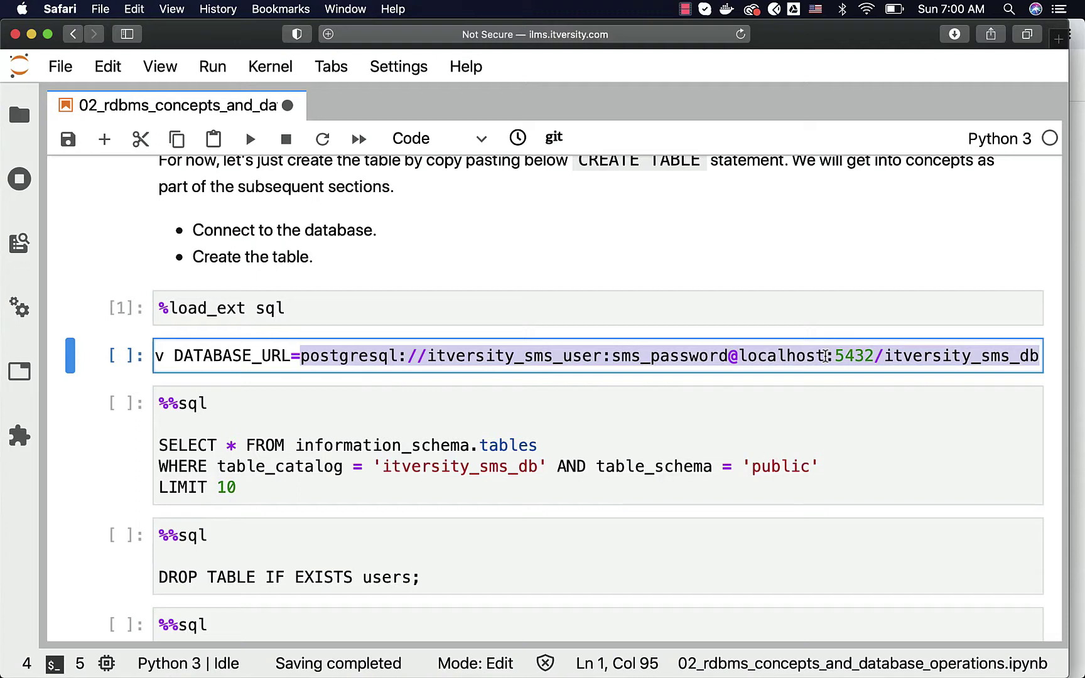
key(shift+Return)
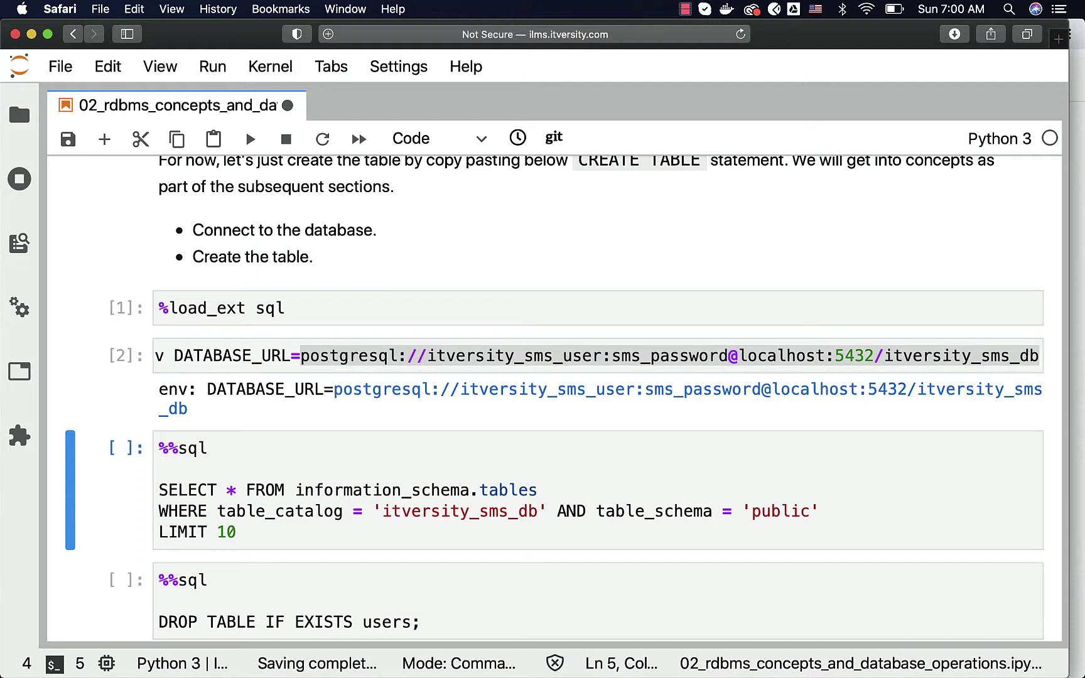
click(819, 356)
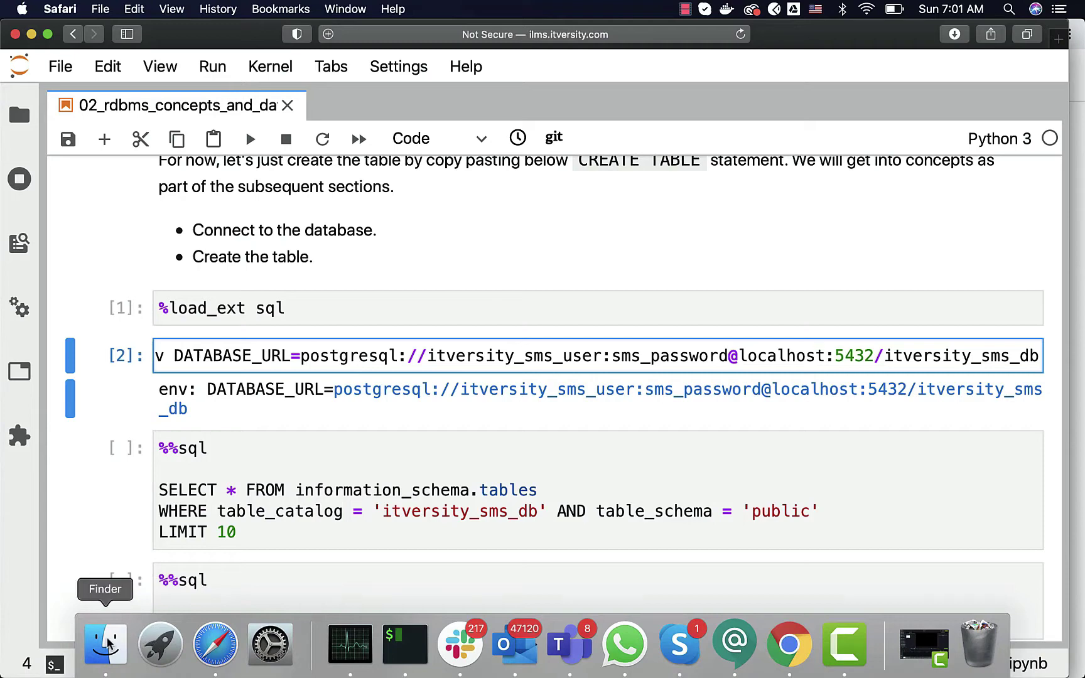
Launch SQL Workbench/J from sqlworkbench.jar, dismiss the profile dialog, and return to the notebook
click(107, 644)
double_click(382, 381)
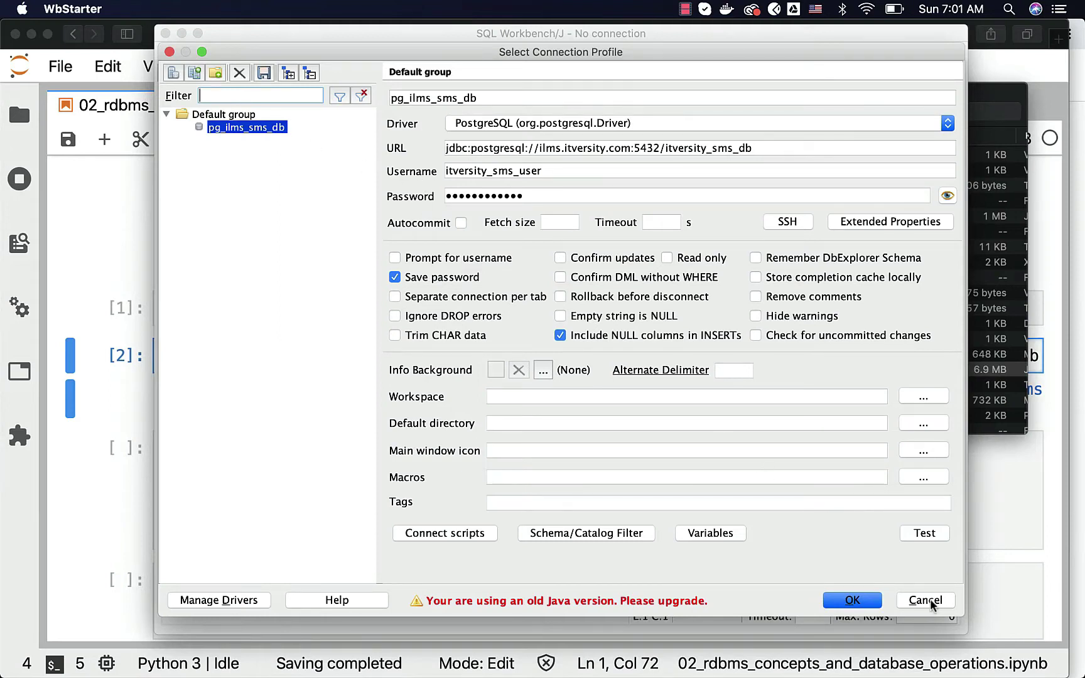
click(865, 600)
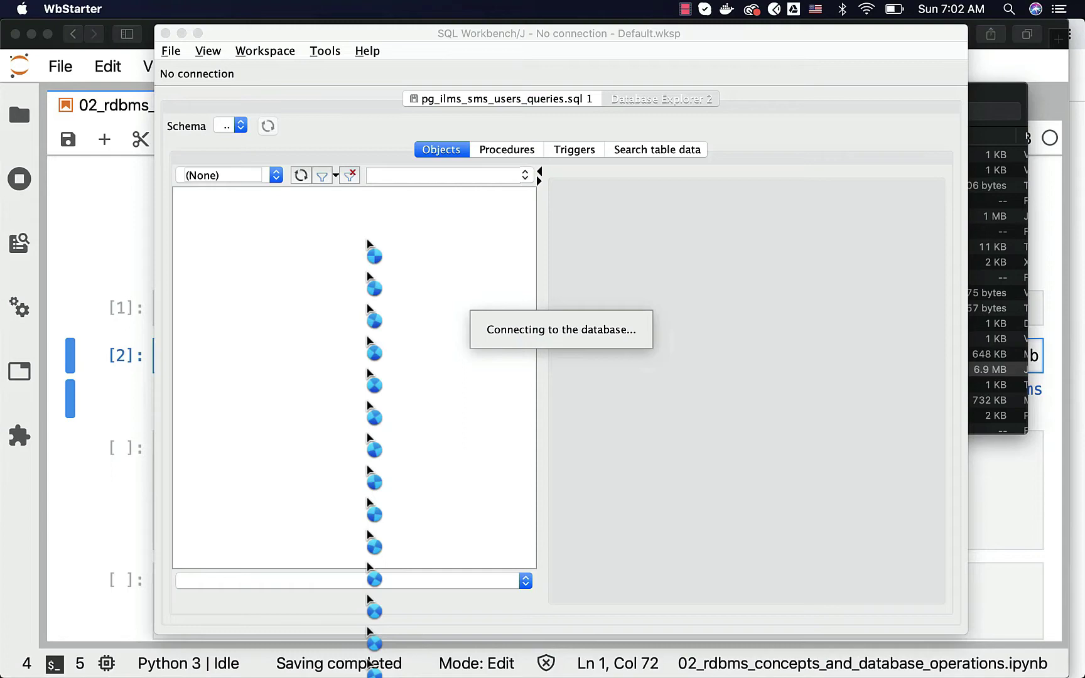
click(93, 344)
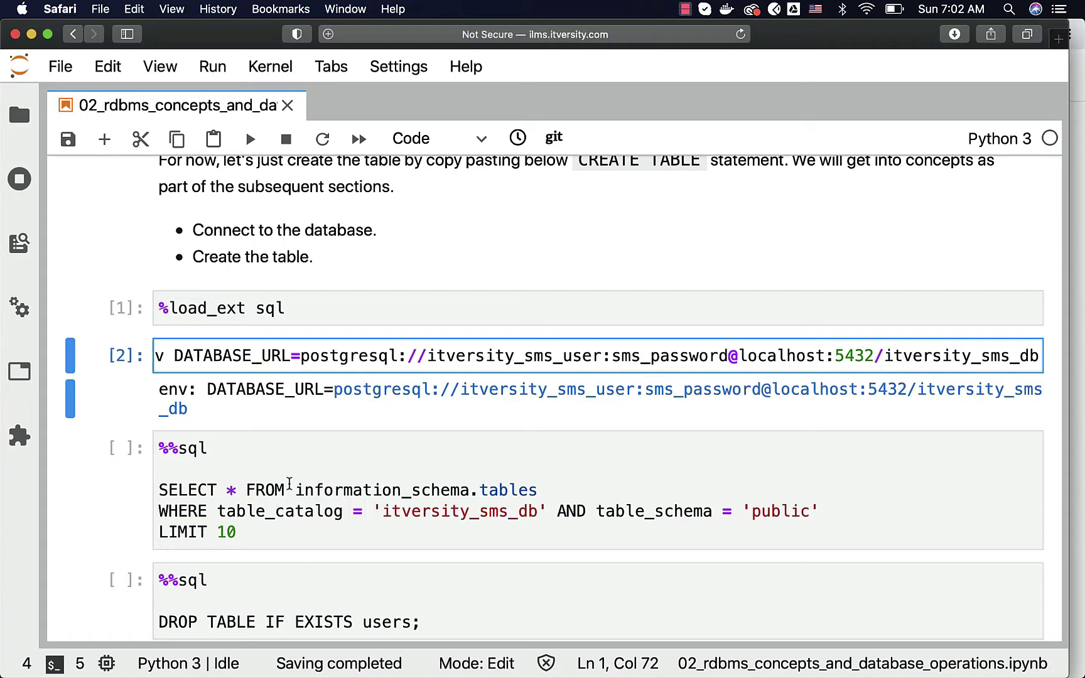
key(super+Tab)
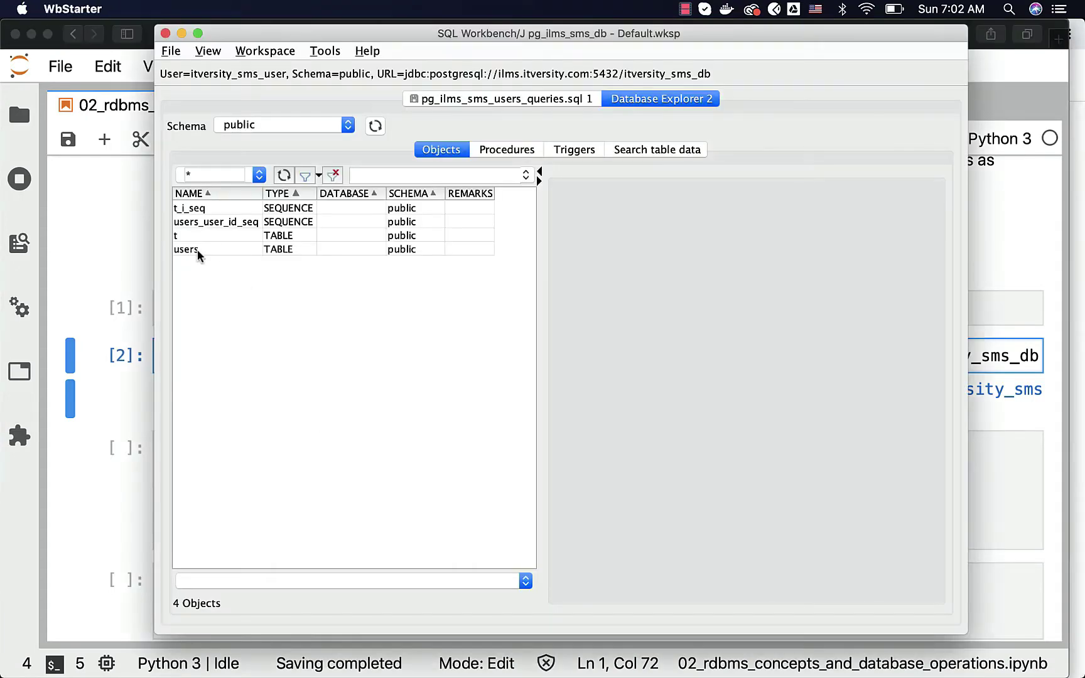
click(197, 250)
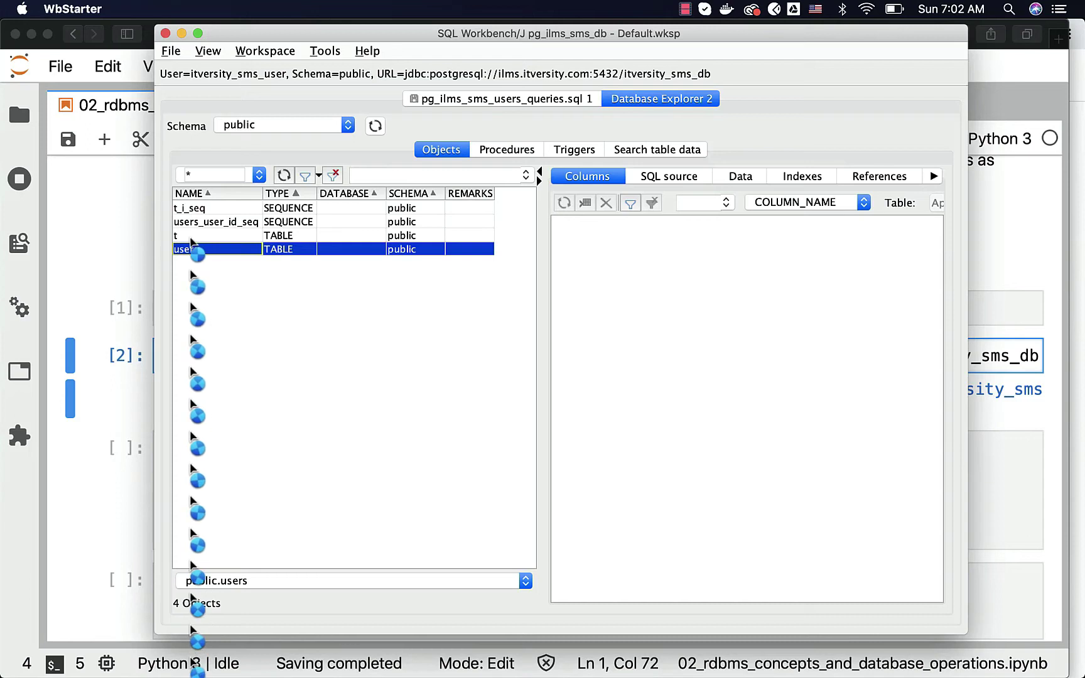
click(188, 236)
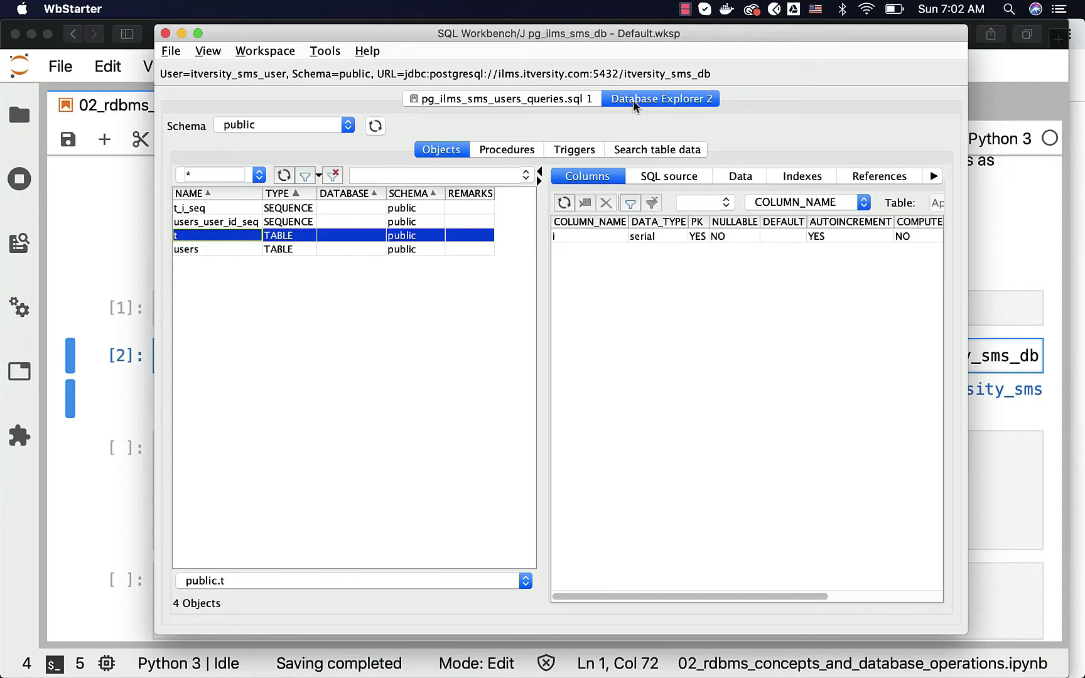
right_click(652, 103)
click(694, 133)
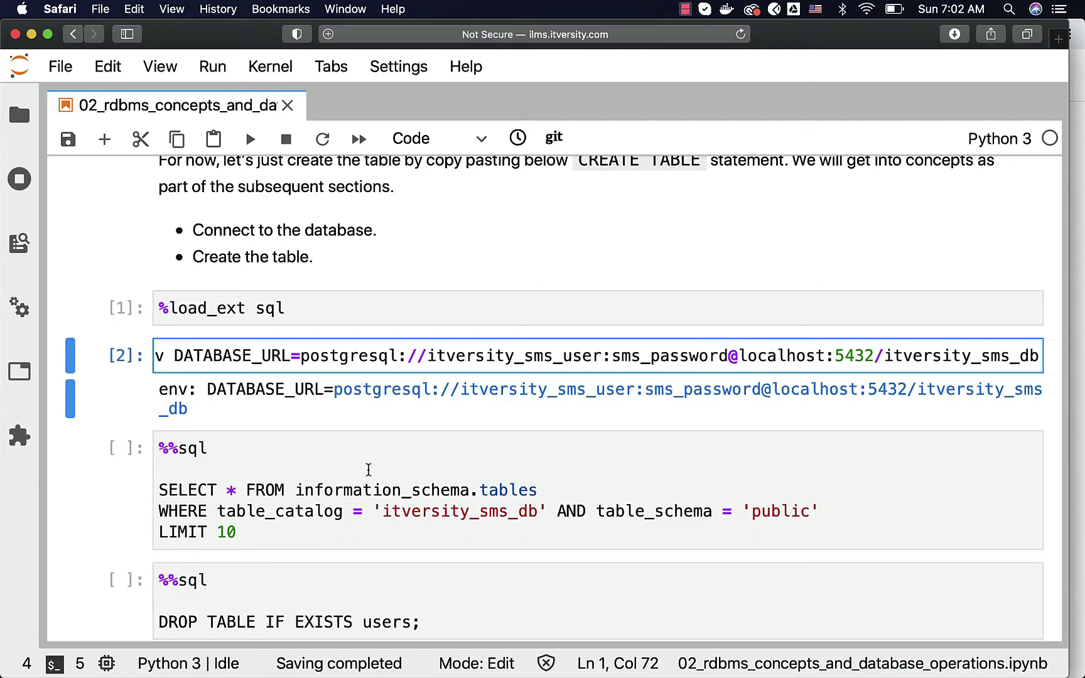
scroll(368, 469, down, 1)
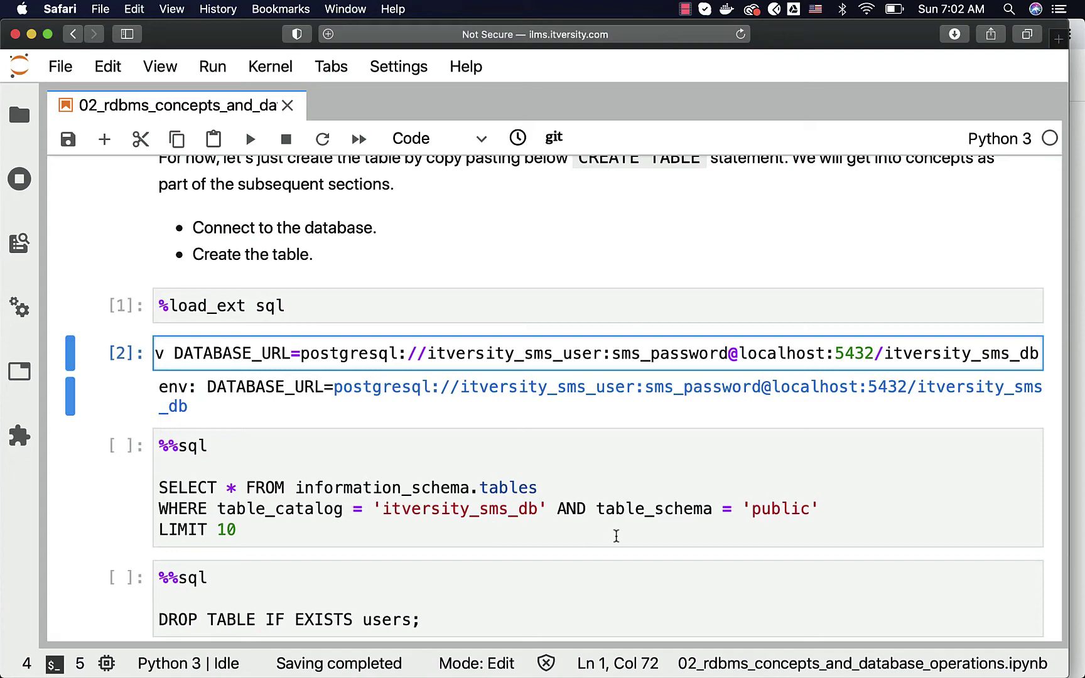
Query information_schema.tables, drop the users table, and rerun the query showing only t
click(613, 489)
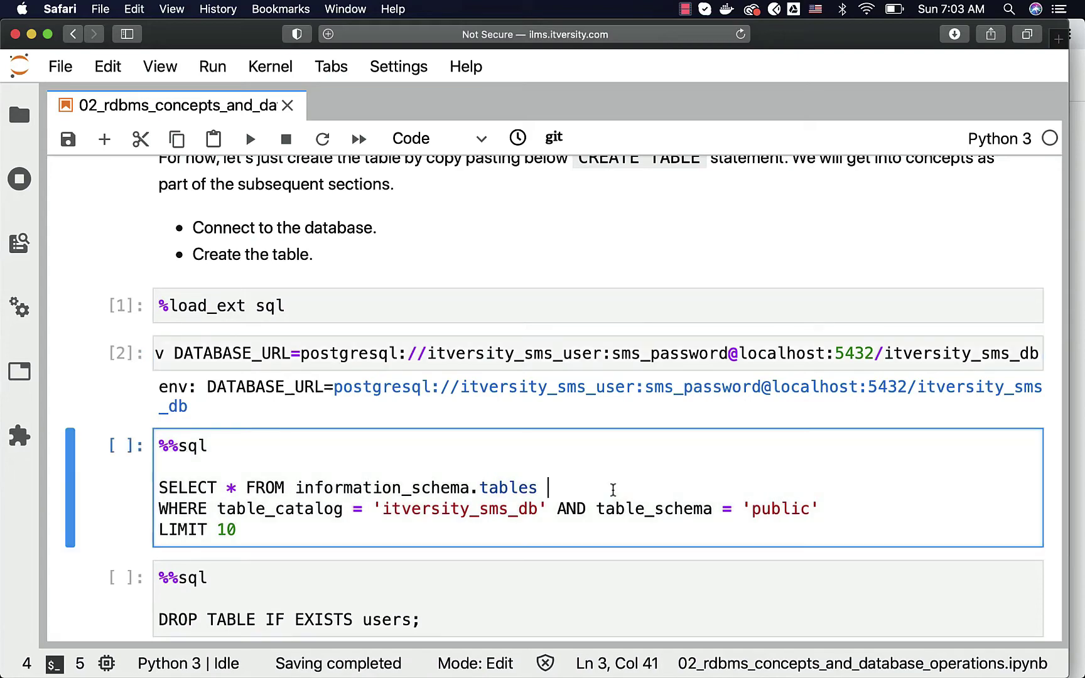
key(shift+Return)
scroll(613, 490, down, 5)
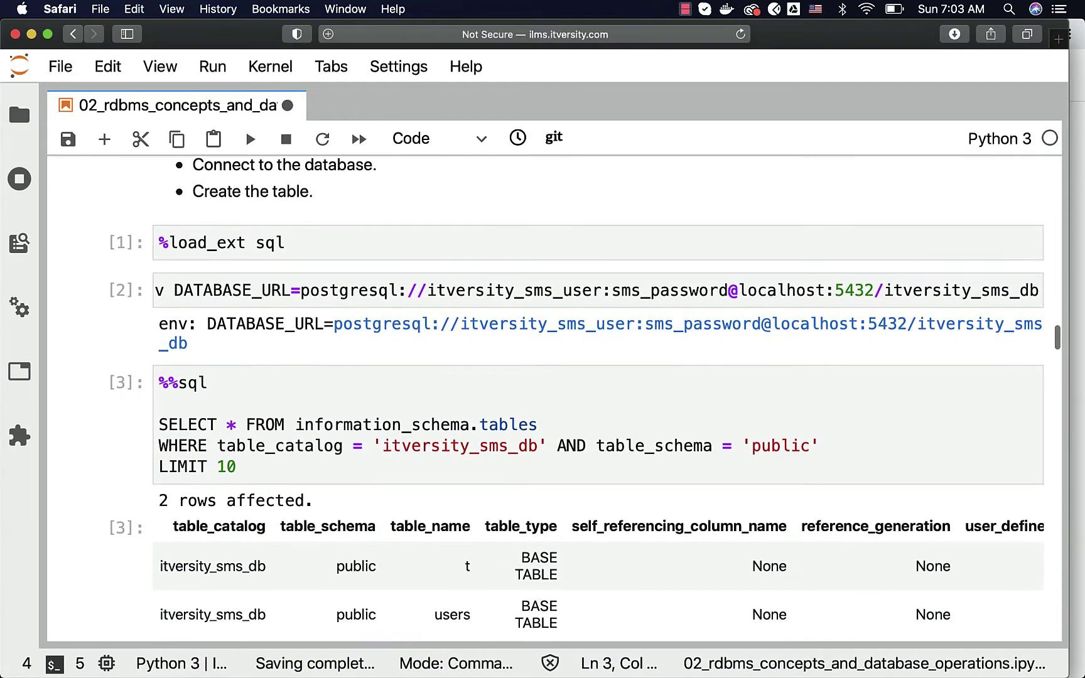
scroll(545, 424, down, 2)
click(545, 422)
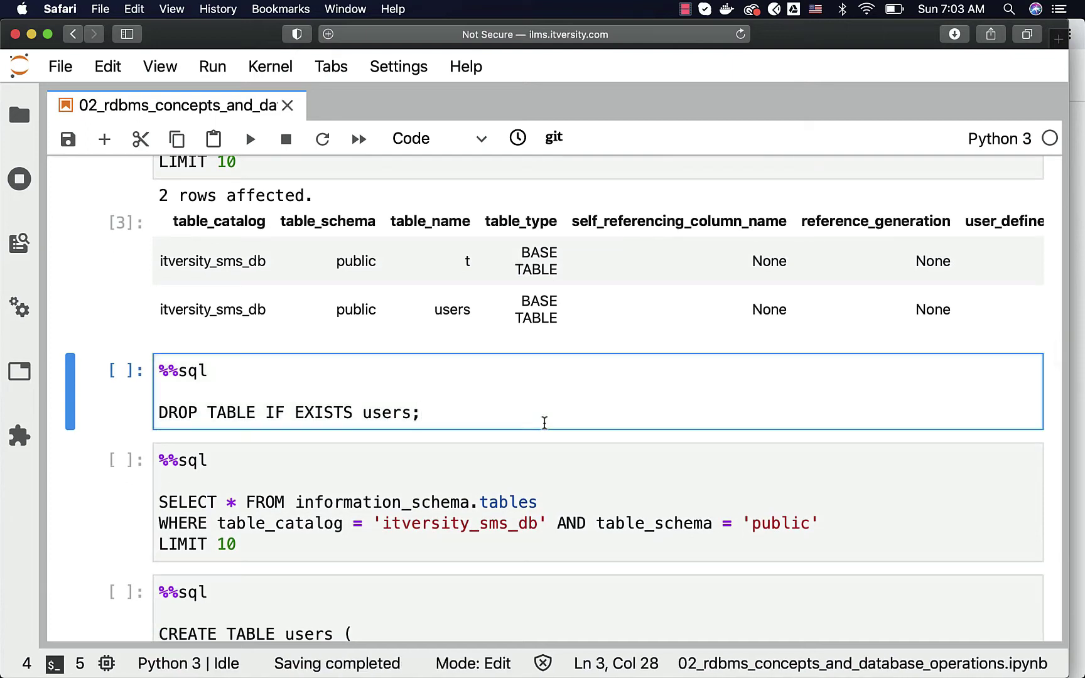
key(shift+Return)
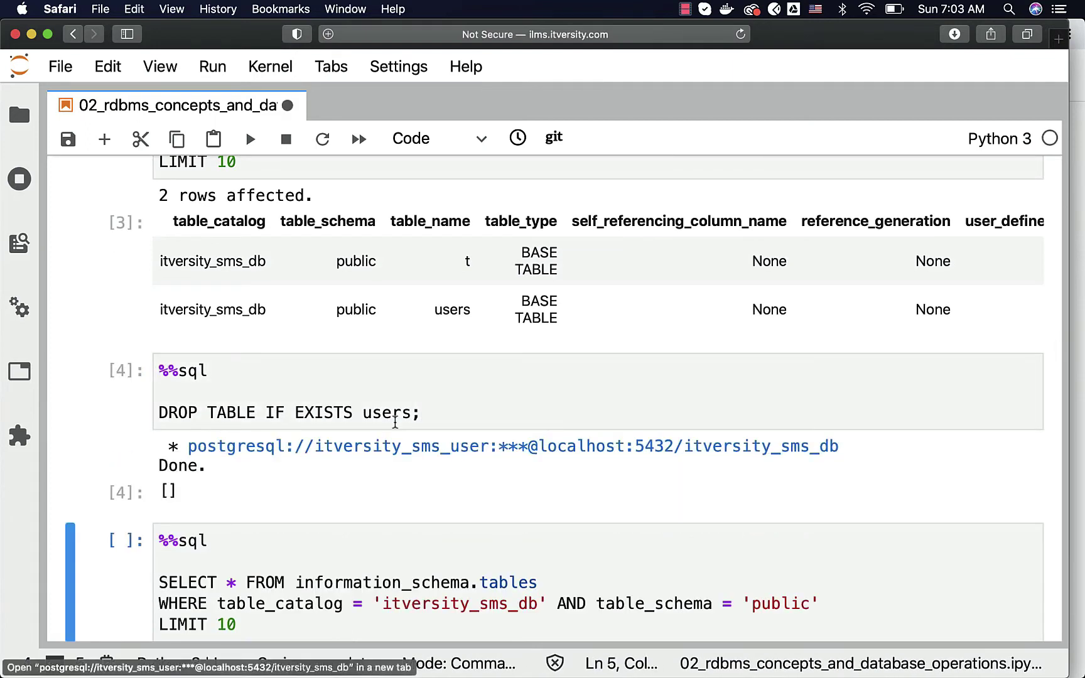
scroll(432, 412, down, 2)
click(369, 551)
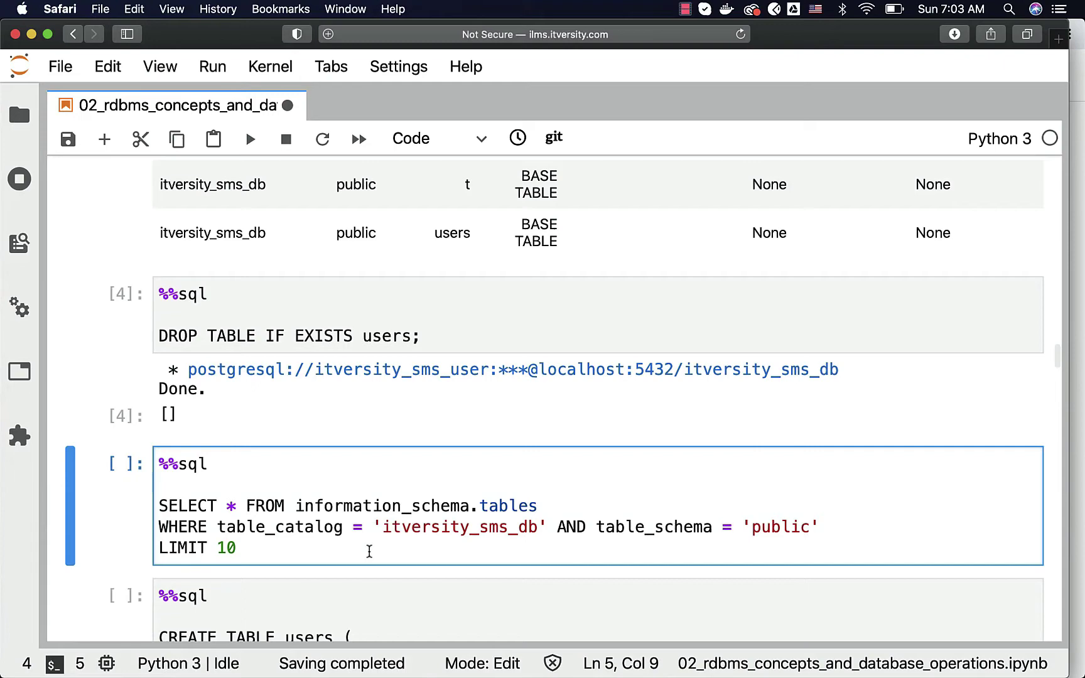
key(shift+Return)
scroll(369, 552, down, 2)
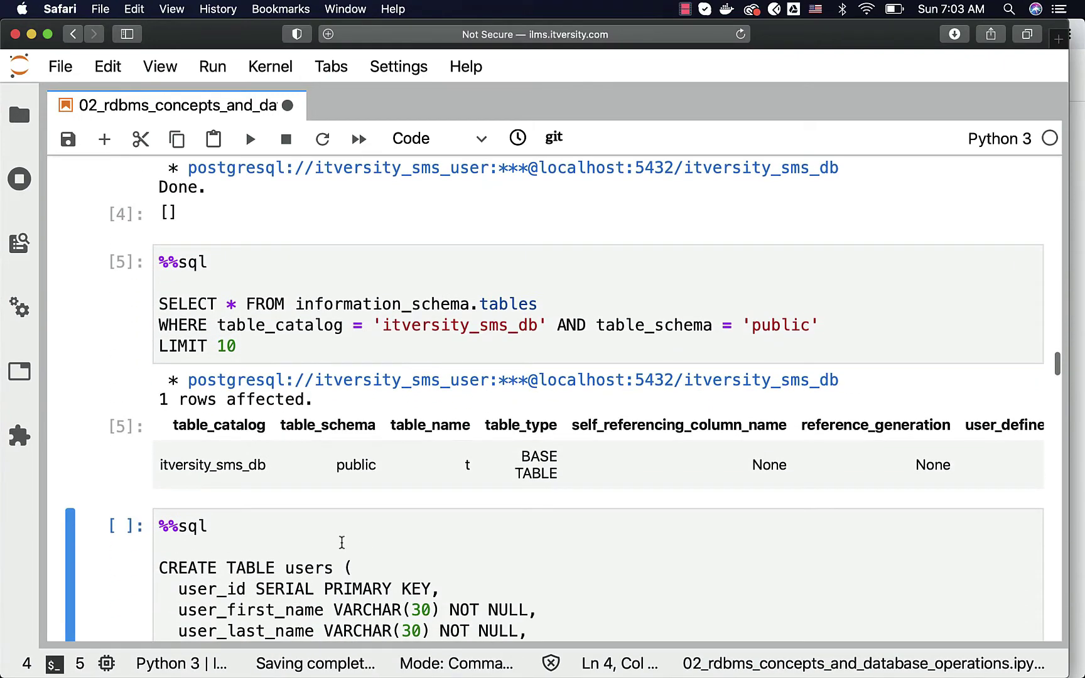
key(super+Tab)
key(super+Tab)
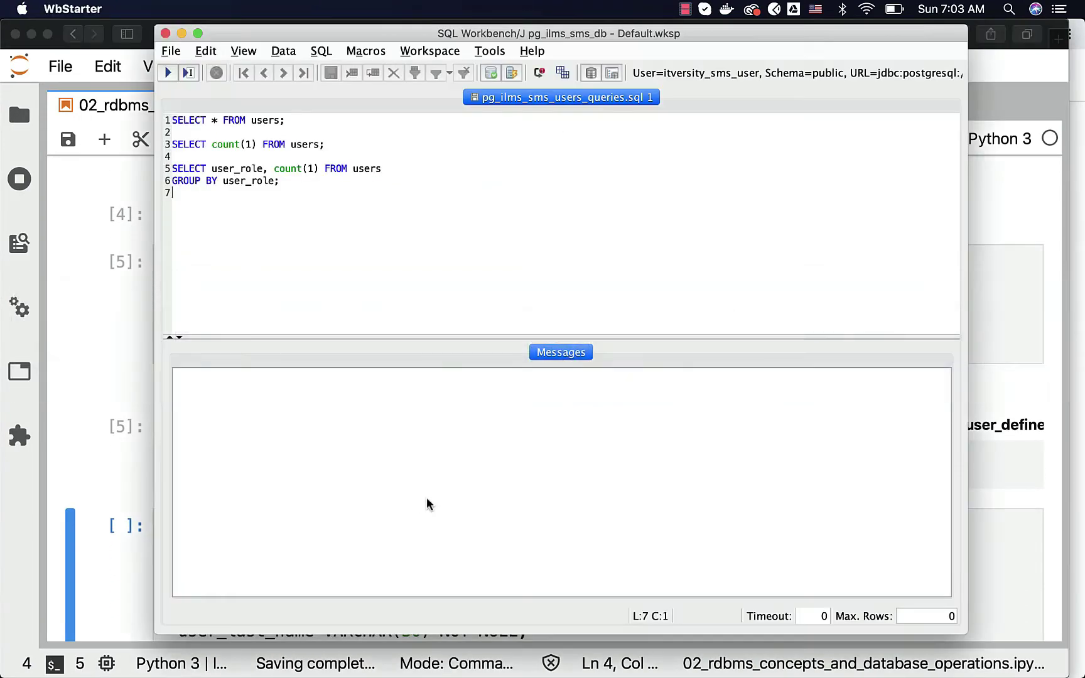
Open Tools > Show Database Explorer and select table t, confirming users is absent
click(489, 51)
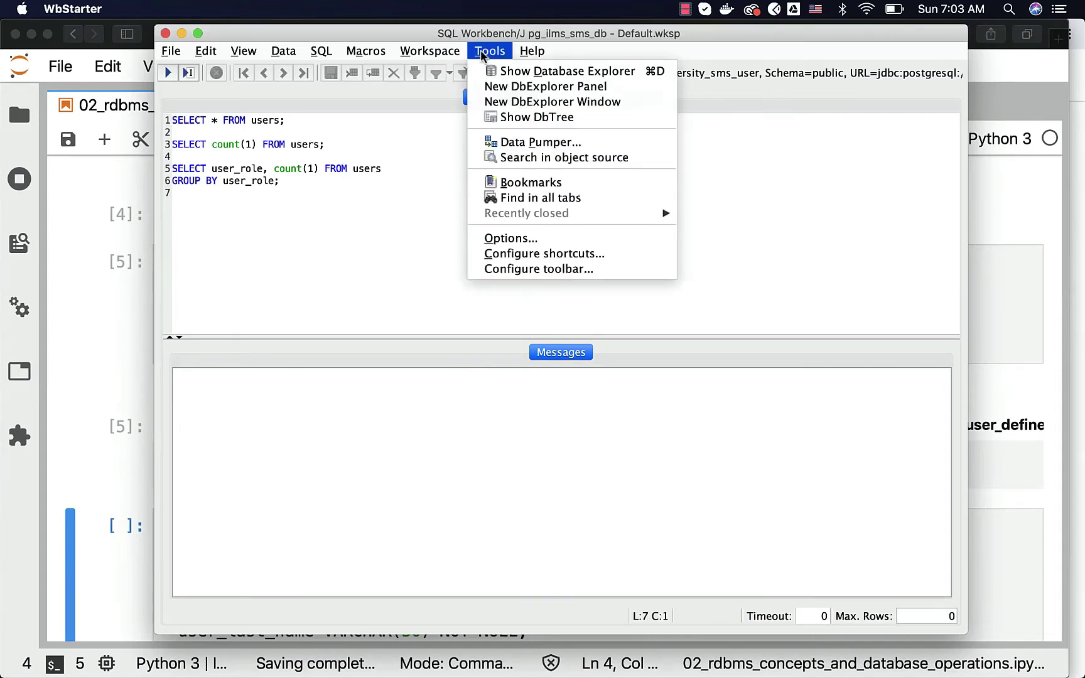
click(551, 70)
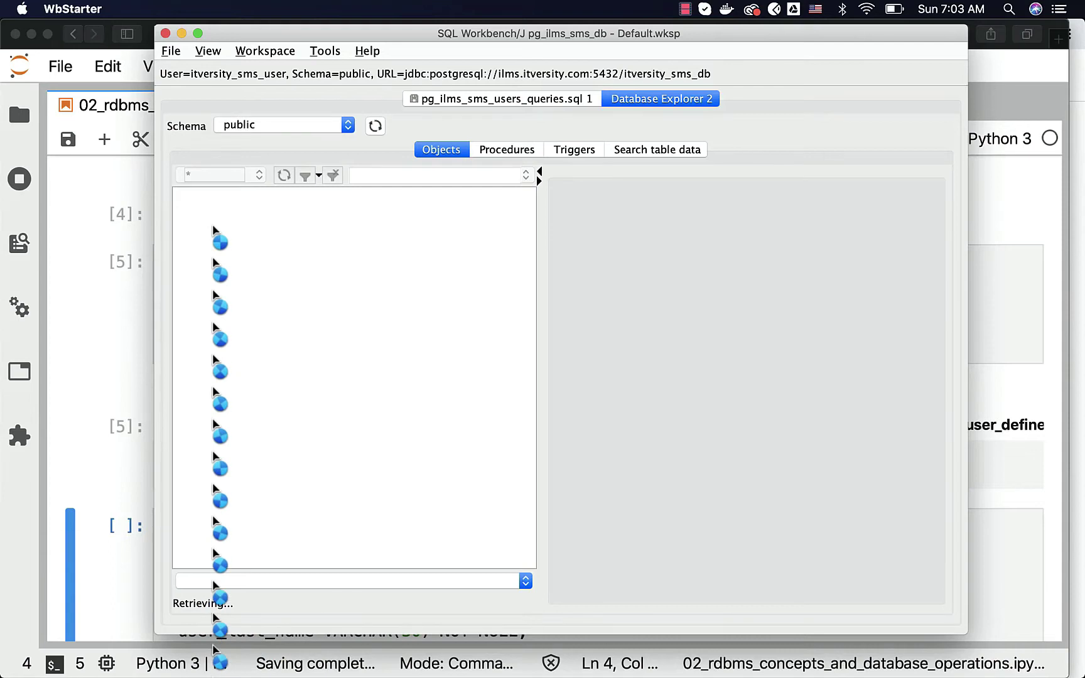
click(176, 220)
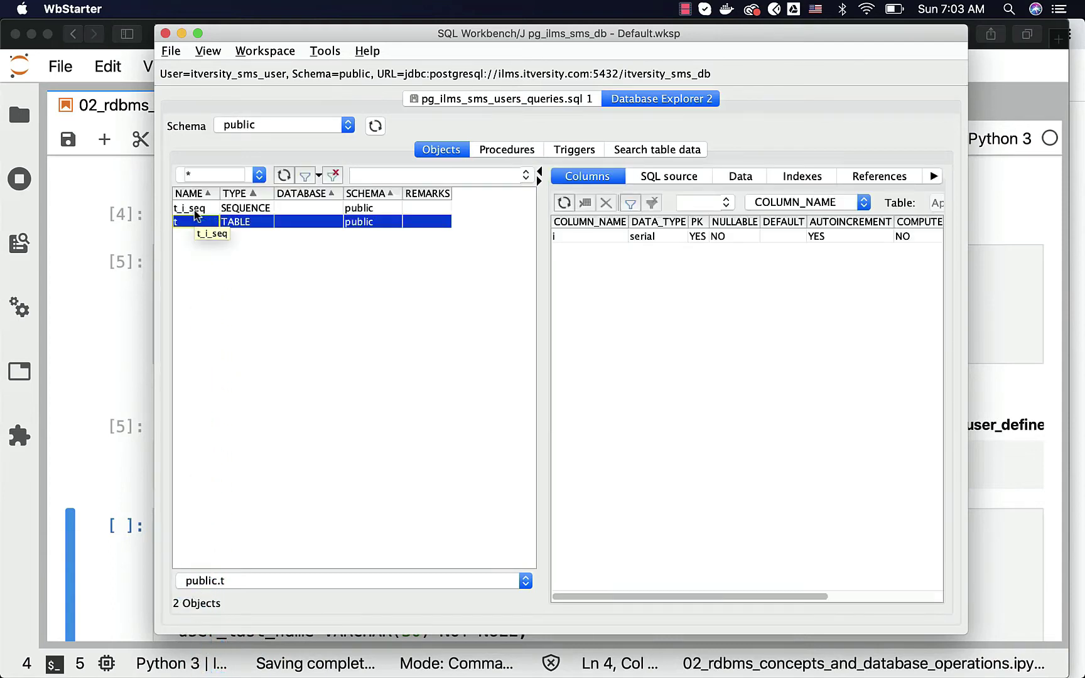
Recreate the users table by running the CREATE TABLE users cell
click(137, 264)
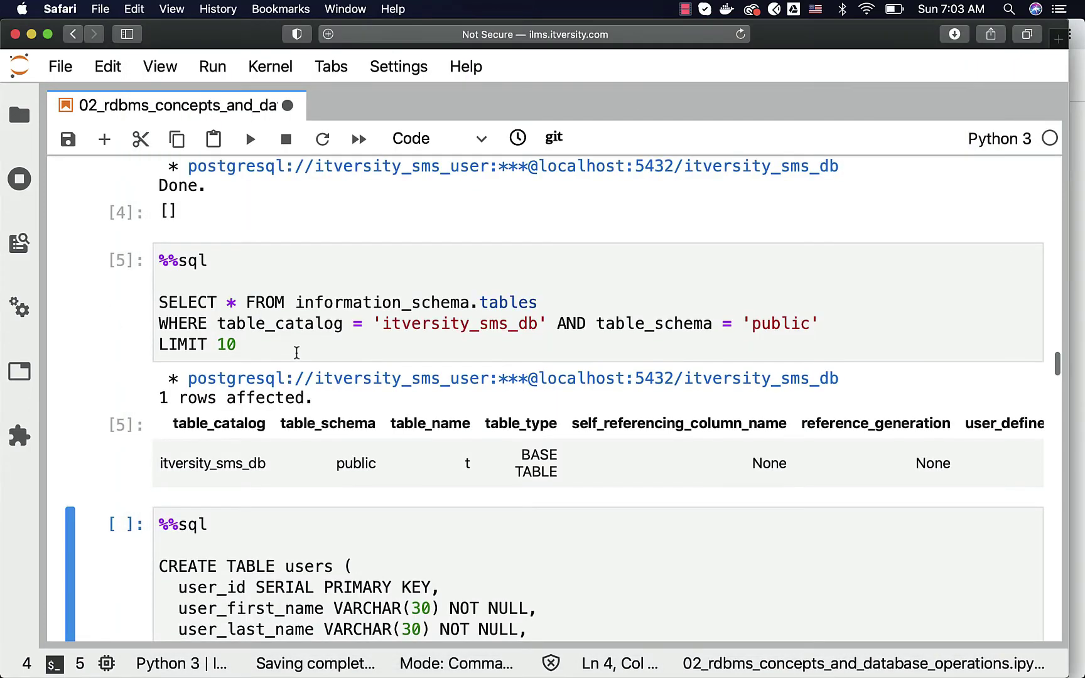
click(342, 551)
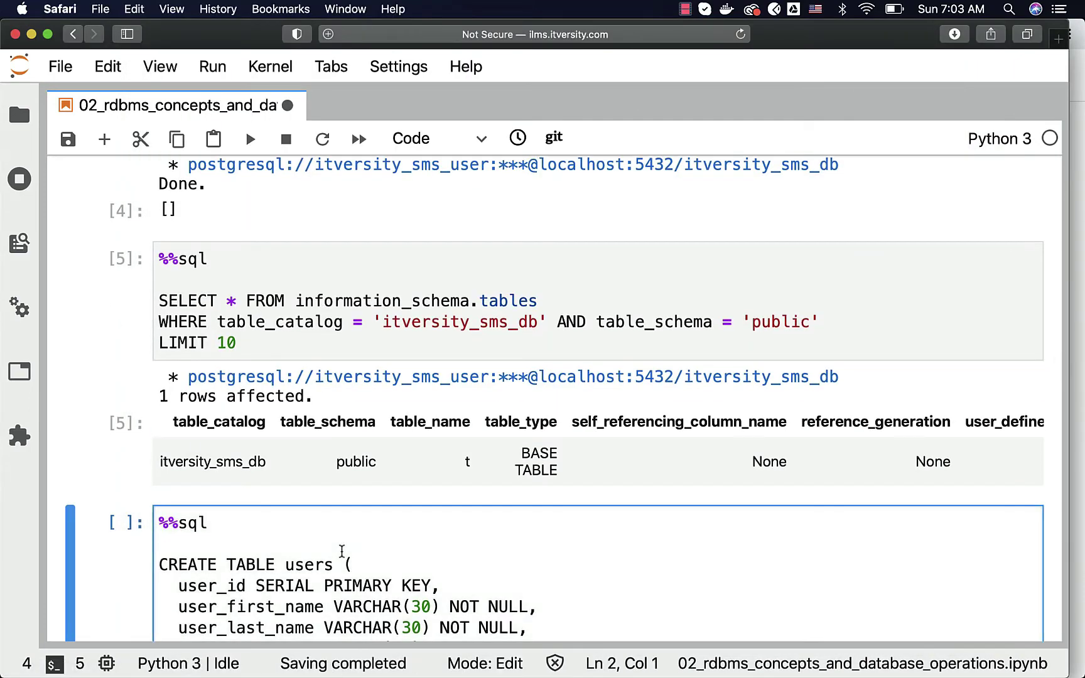
key(shift+Return)
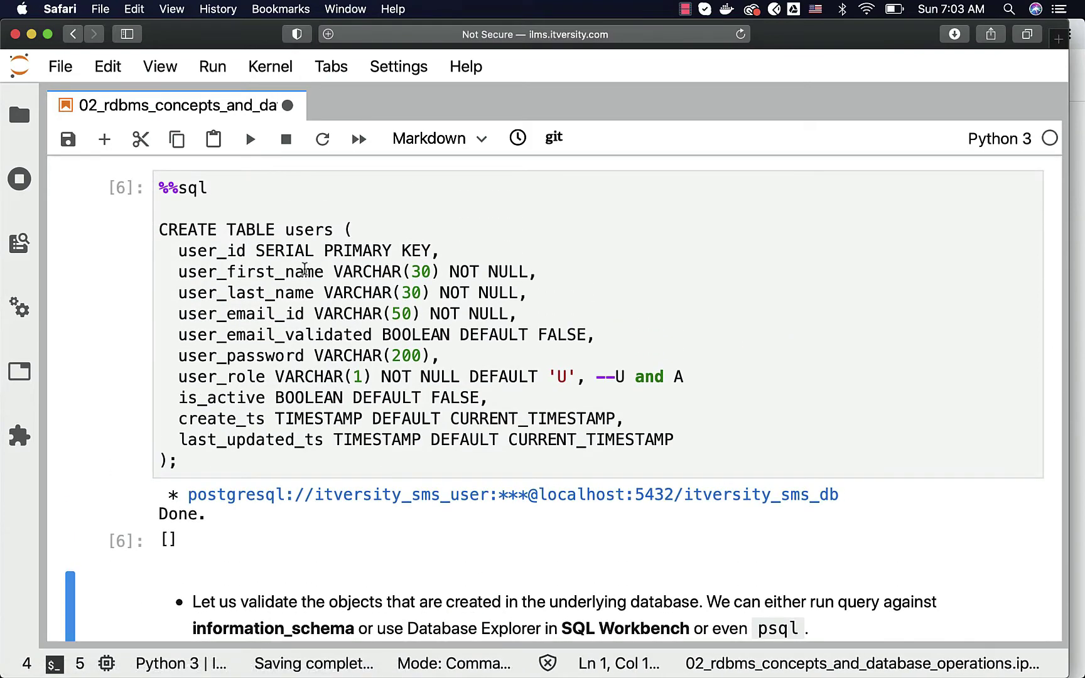
key(super+Tab)
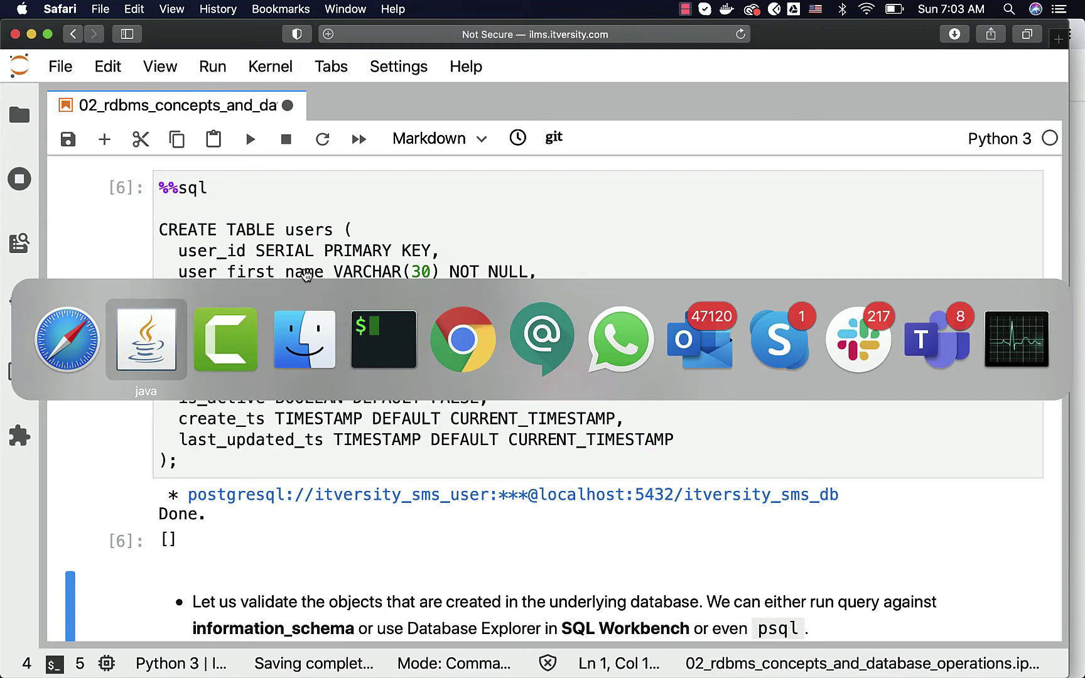
Refresh and reconnect the explorer, then inspect the users columns and users_user_id_seq sequence
key(super+Tab)
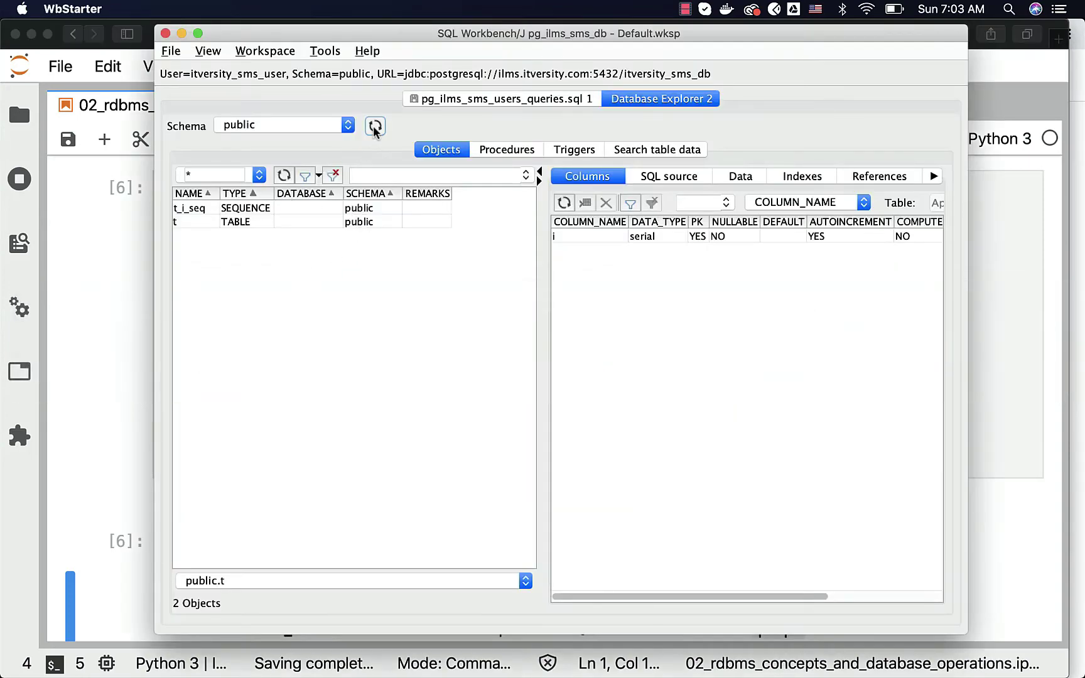
click(375, 125)
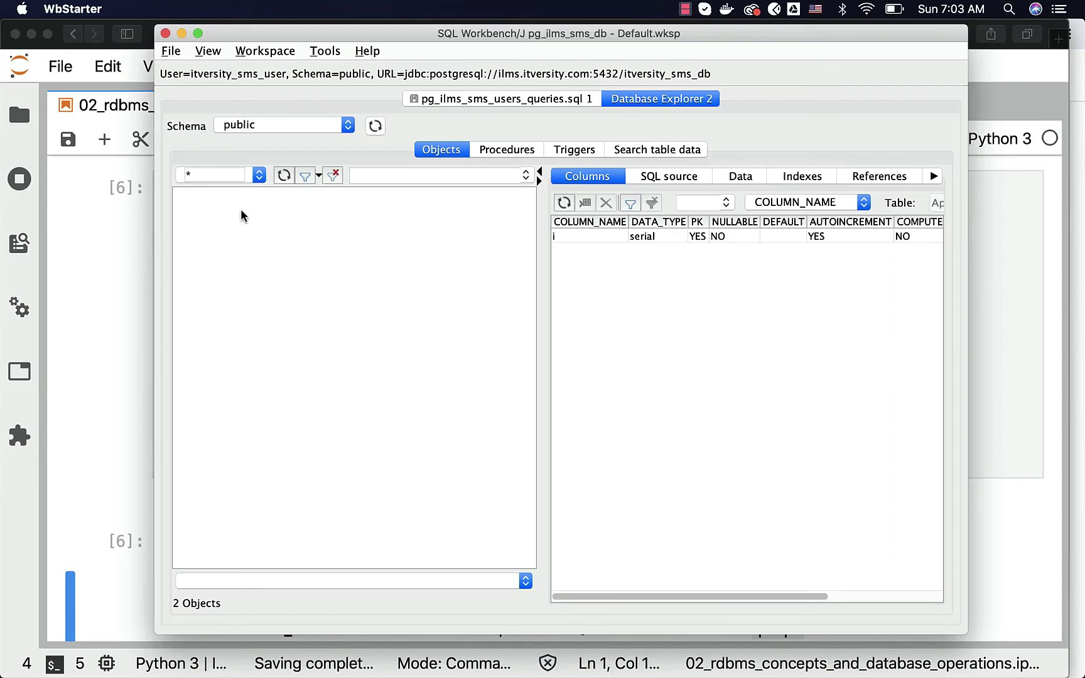
click(442, 149)
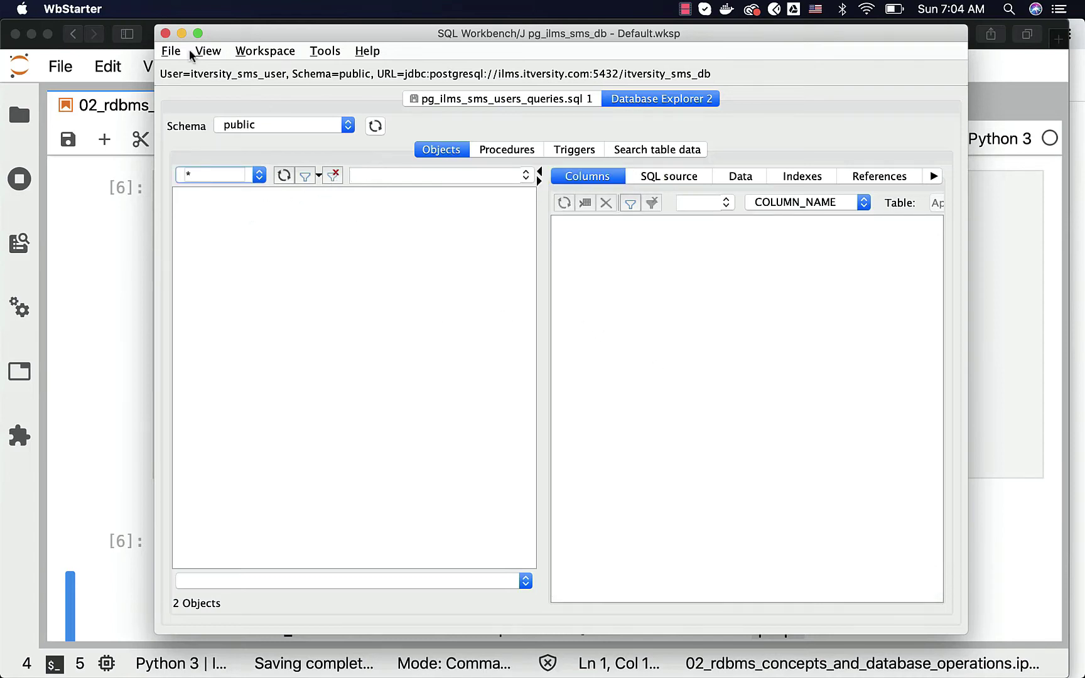
click(173, 51)
click(190, 102)
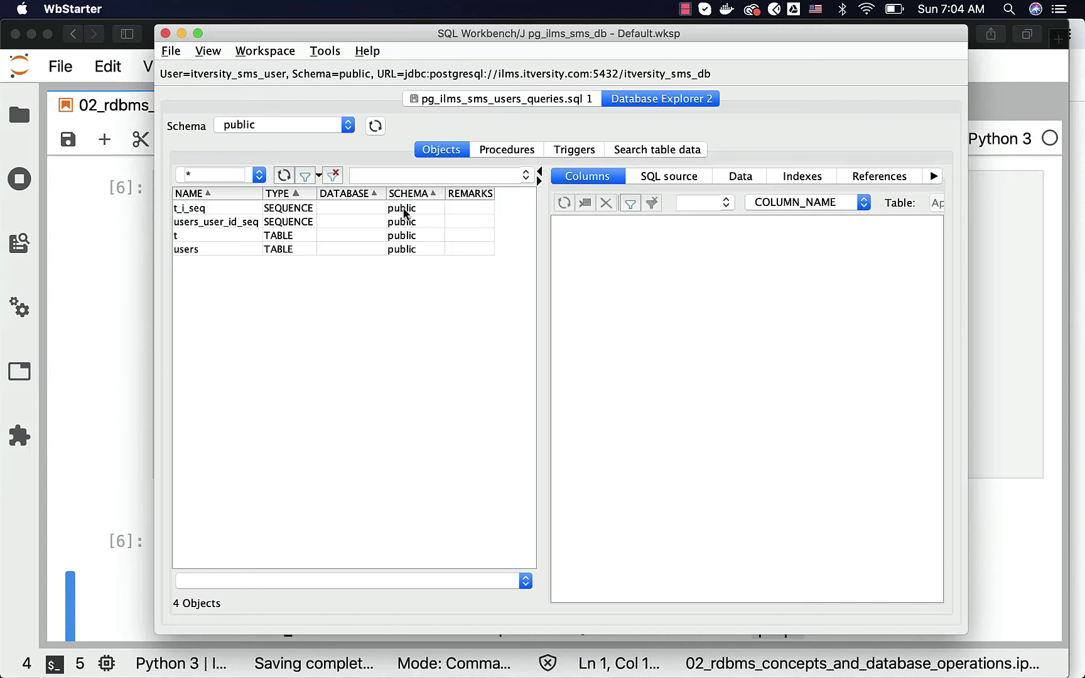
click(189, 250)
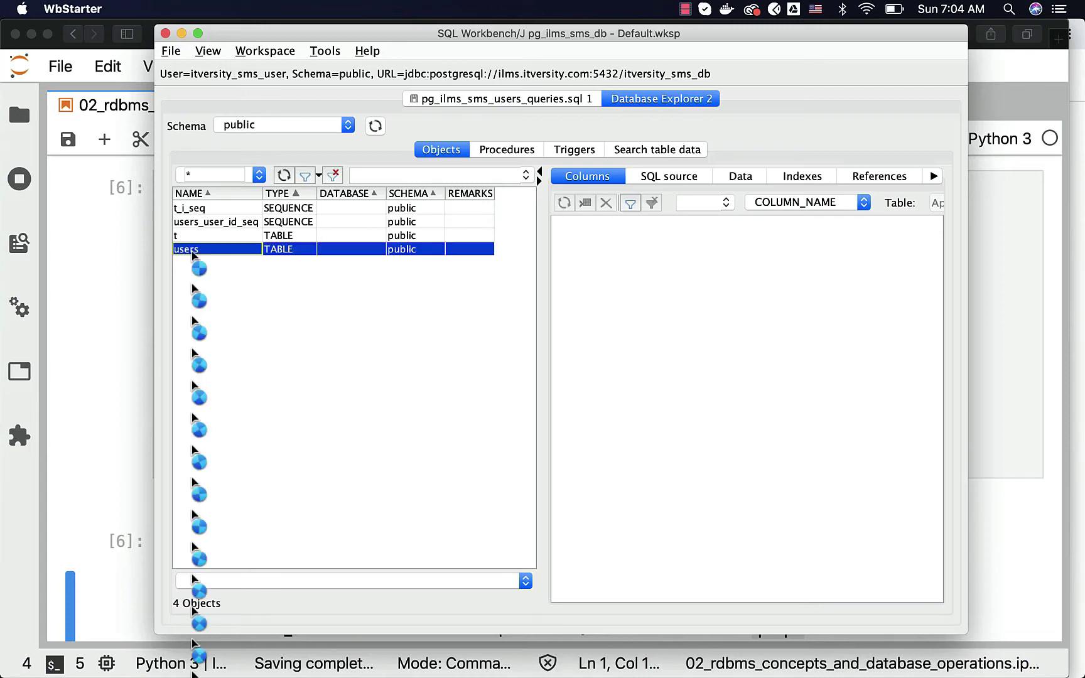
click(215, 222)
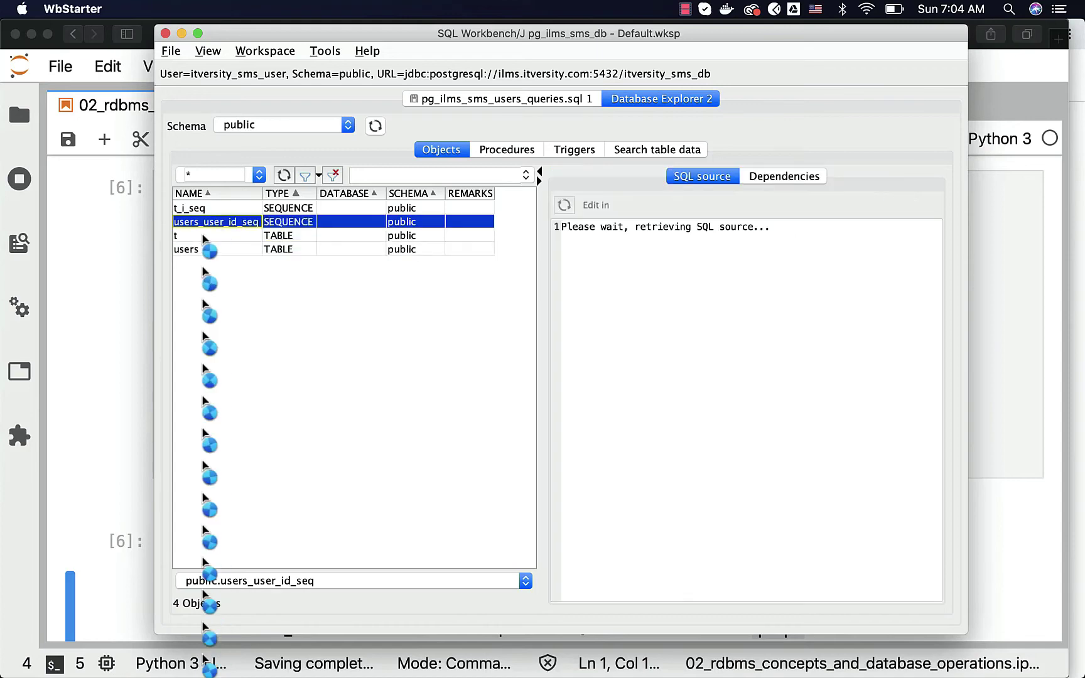
Rerun the information_schema.tables query, now listing both t and users
click(104, 327)
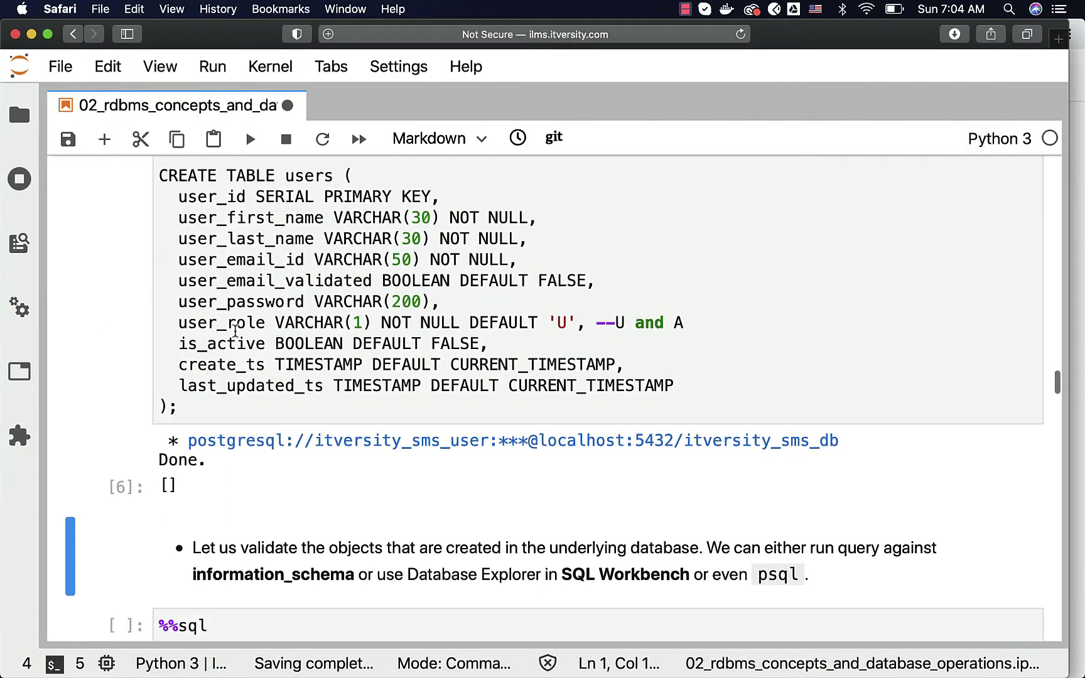
scroll(339, 382, down, 5)
click(290, 416)
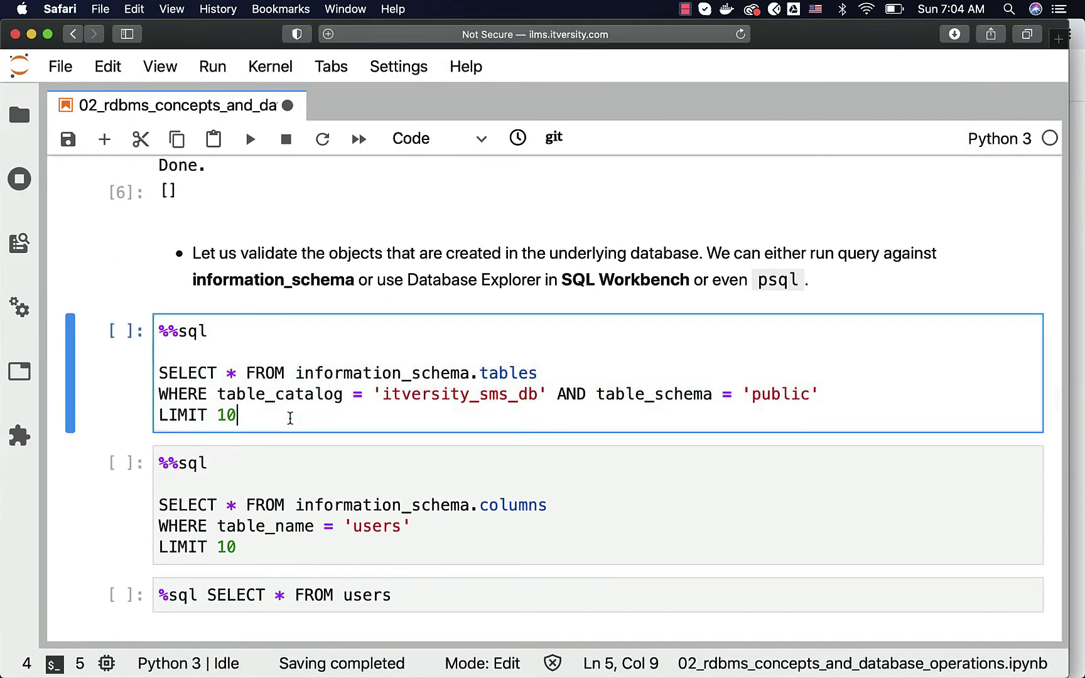
key(shift+Return)
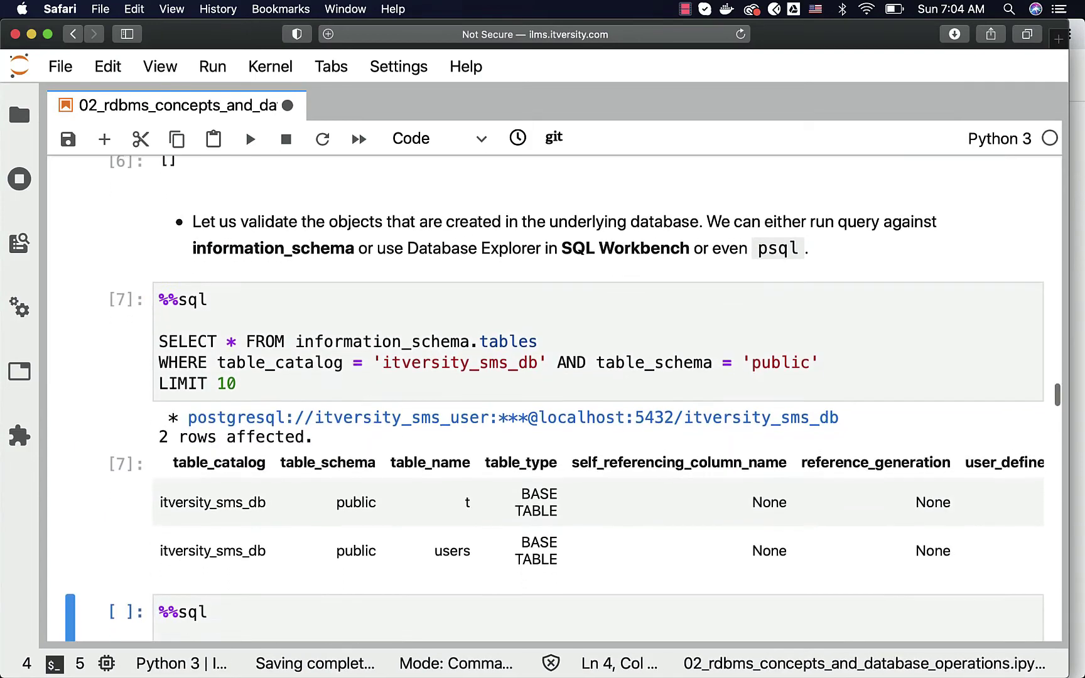
scroll(457, 421, down, 3)
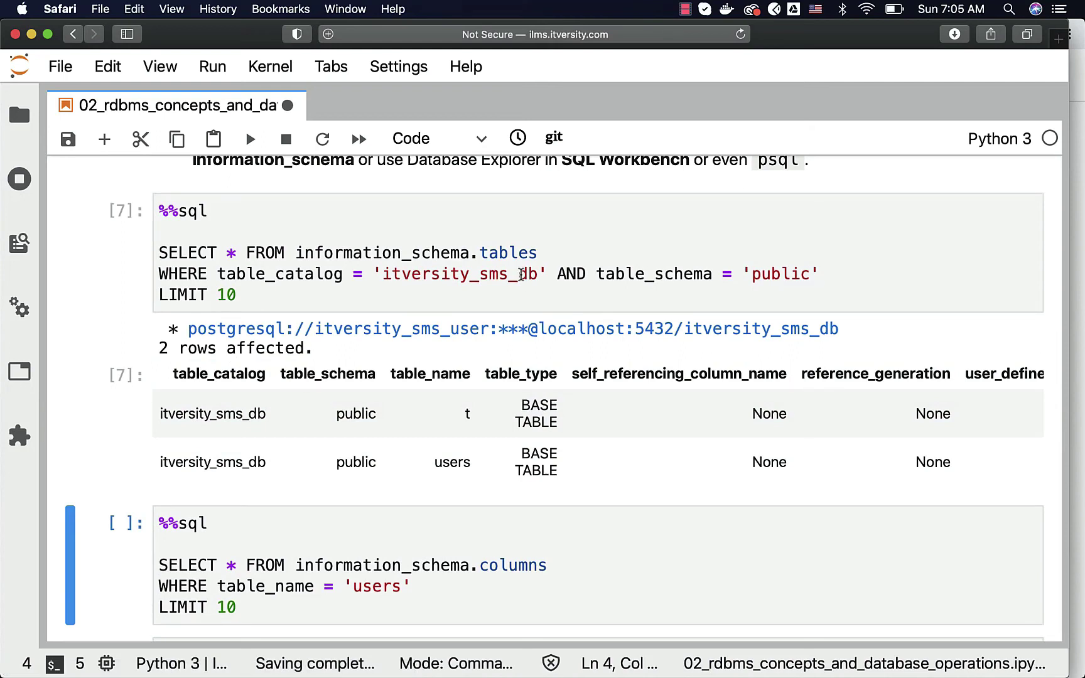
scroll(521, 274, down, 3)
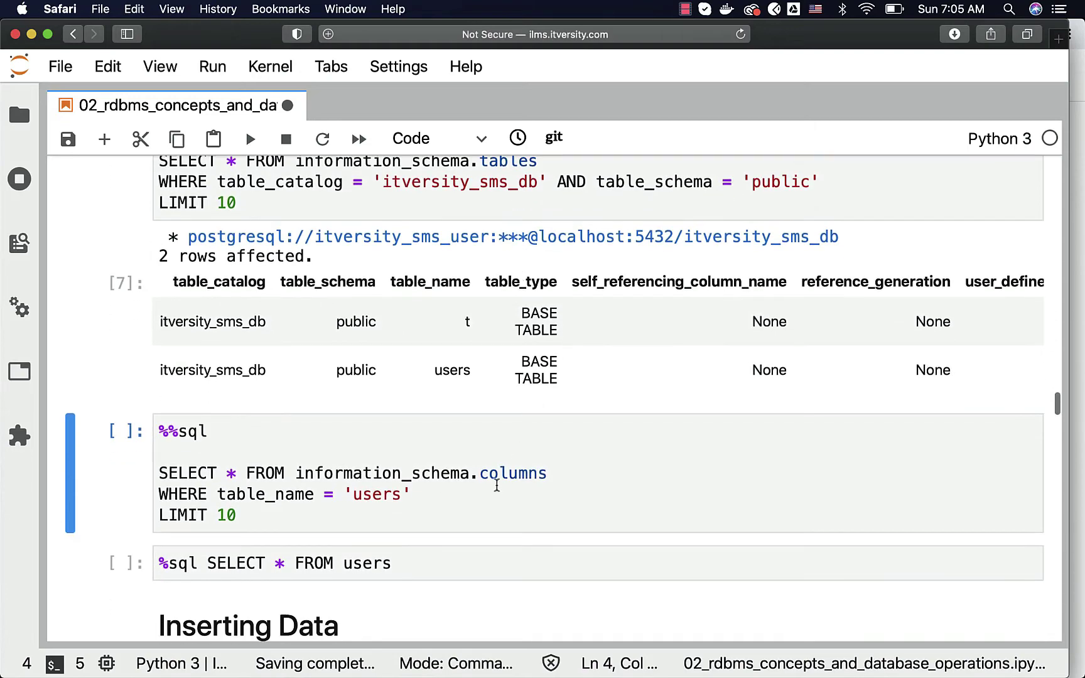
Run the information_schema.columns query showing the ten users columns, then switch to SQL Workbench/J
click(473, 511)
key(shift+Return)
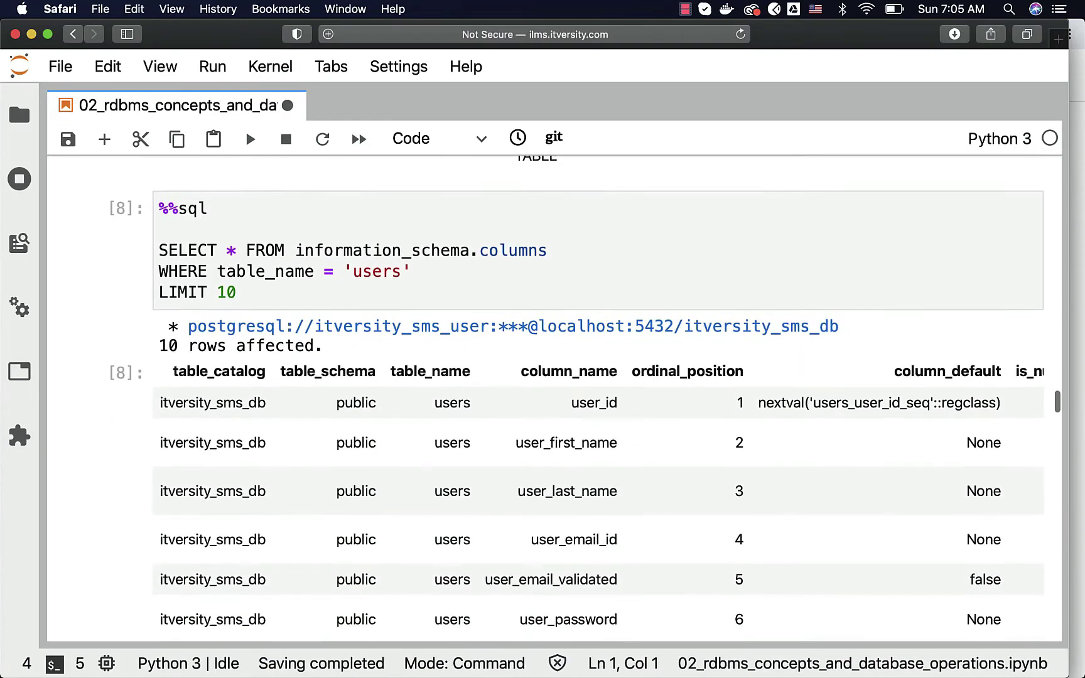
scroll(576, 391, down, 2)
scroll(577, 390, up, 6)
scroll(577, 390, up, 3)
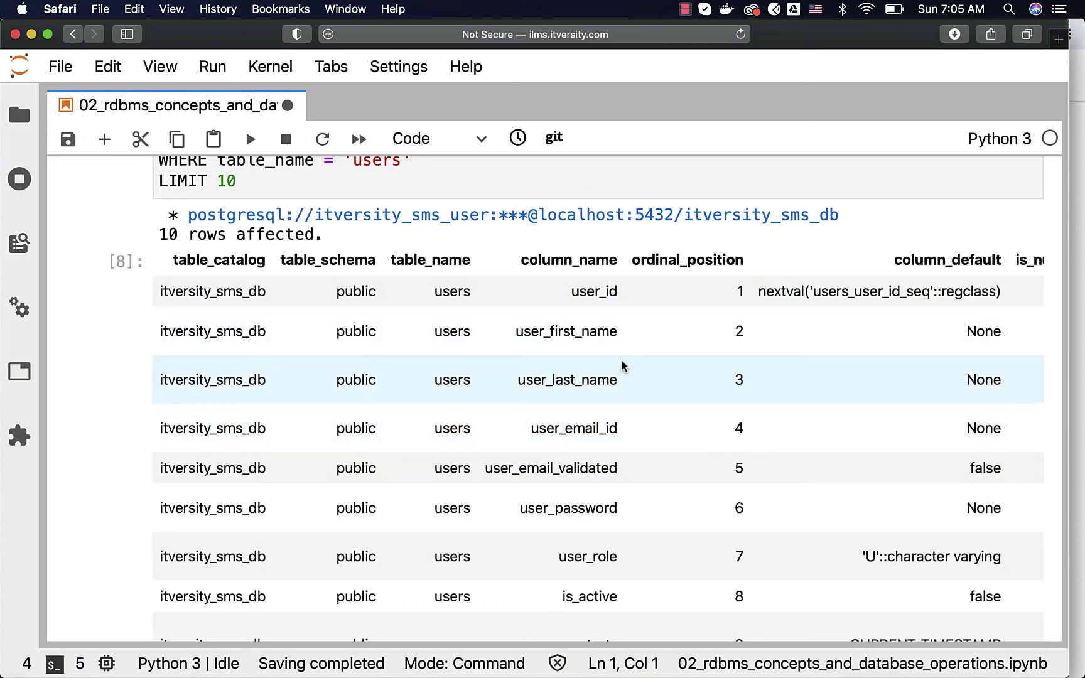
key(super+Tab)
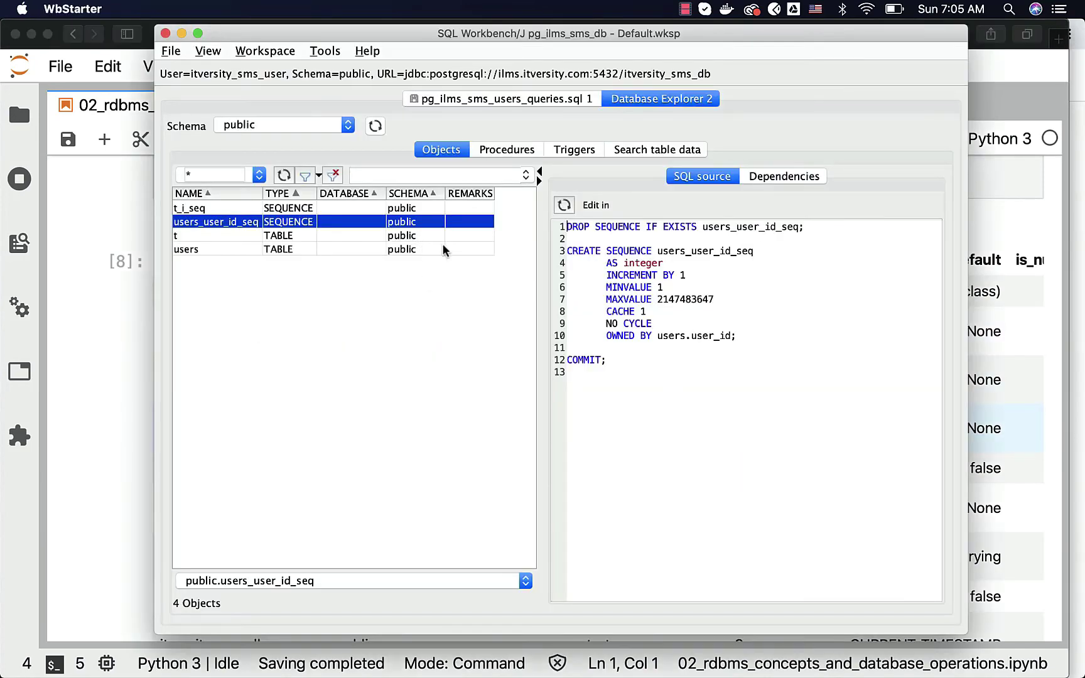
click(133, 321)
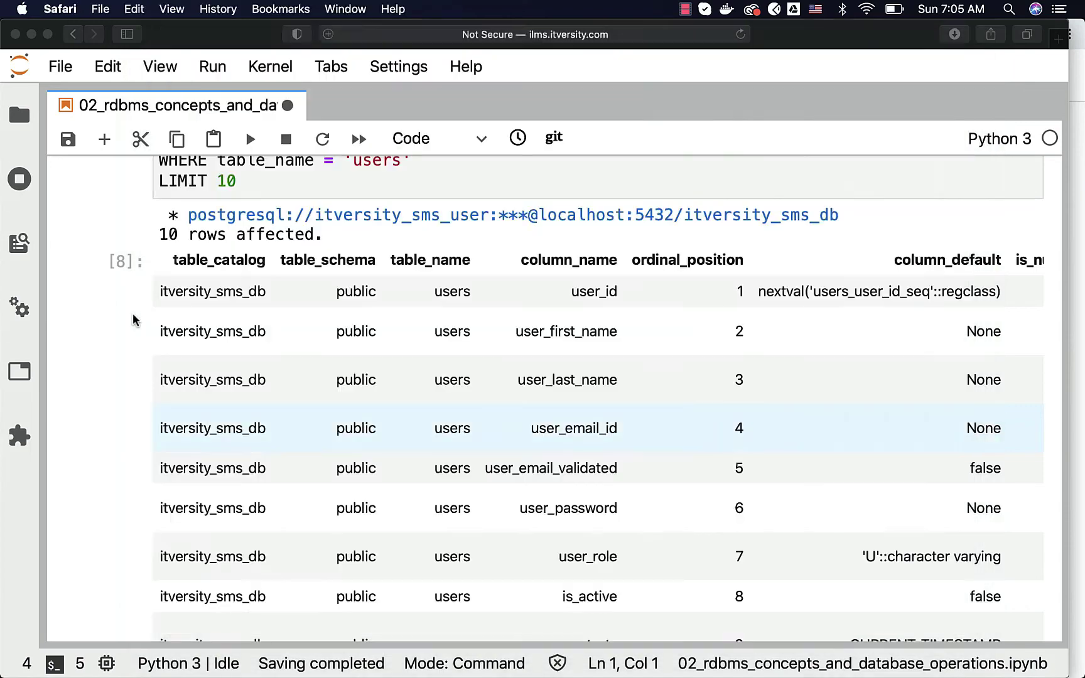
scroll(374, 255, up, 3)
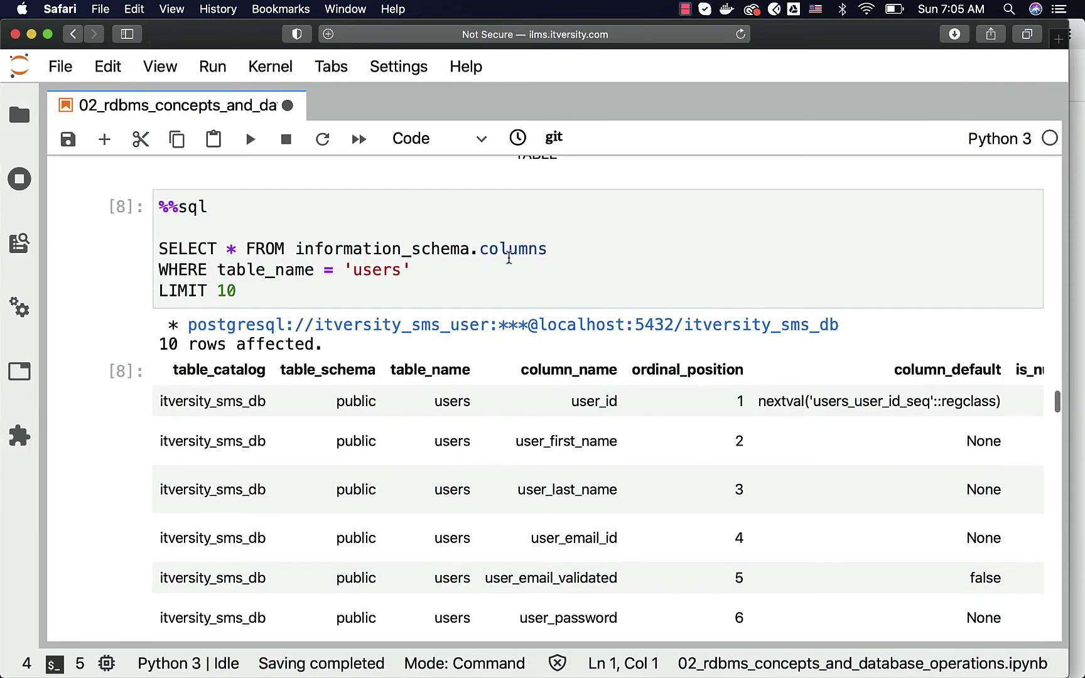
scroll(508, 257, down, 2)
scroll(507, 258, down, 1)
key(super+Tab)
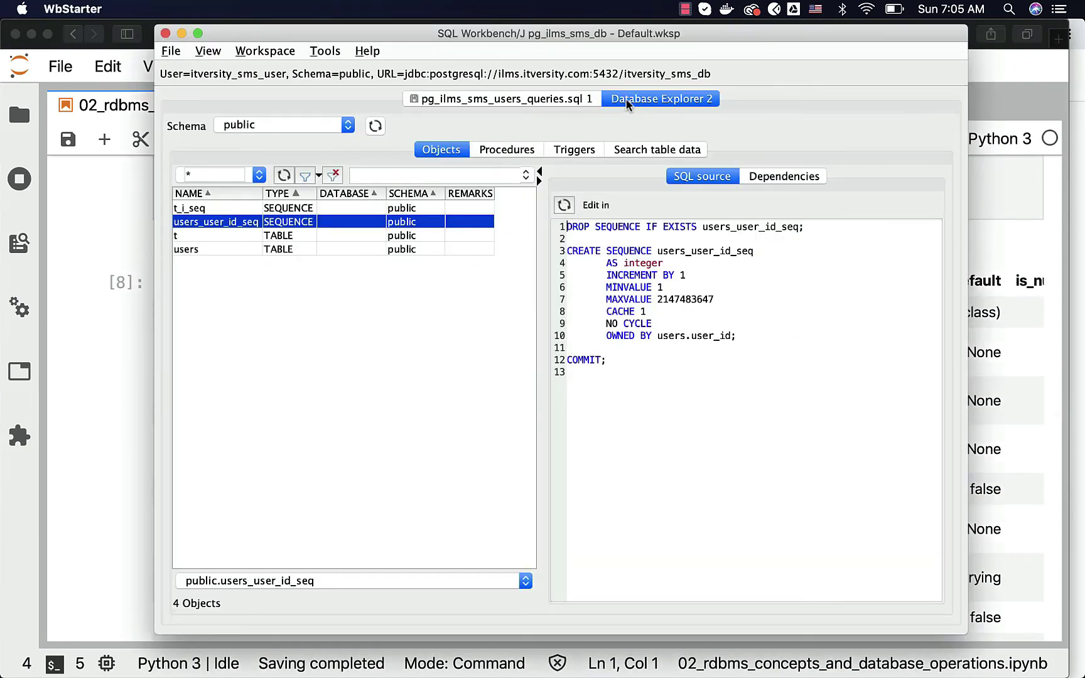
Close the Database Explorer 2 tab from its right-click menu
right_click(644, 101)
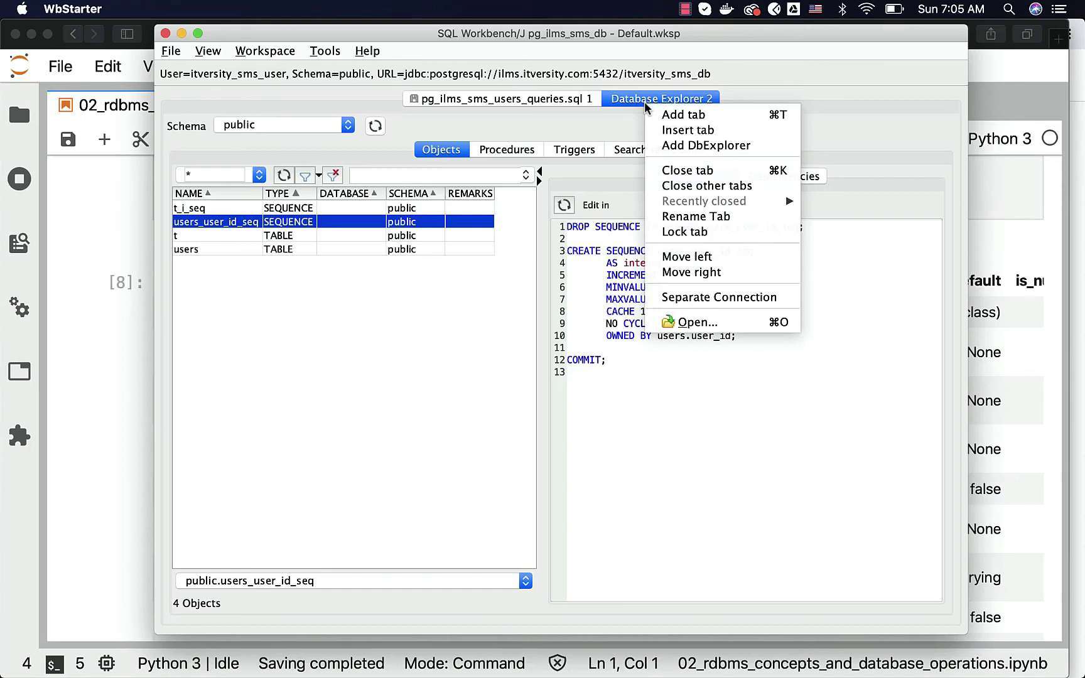
click(716, 172)
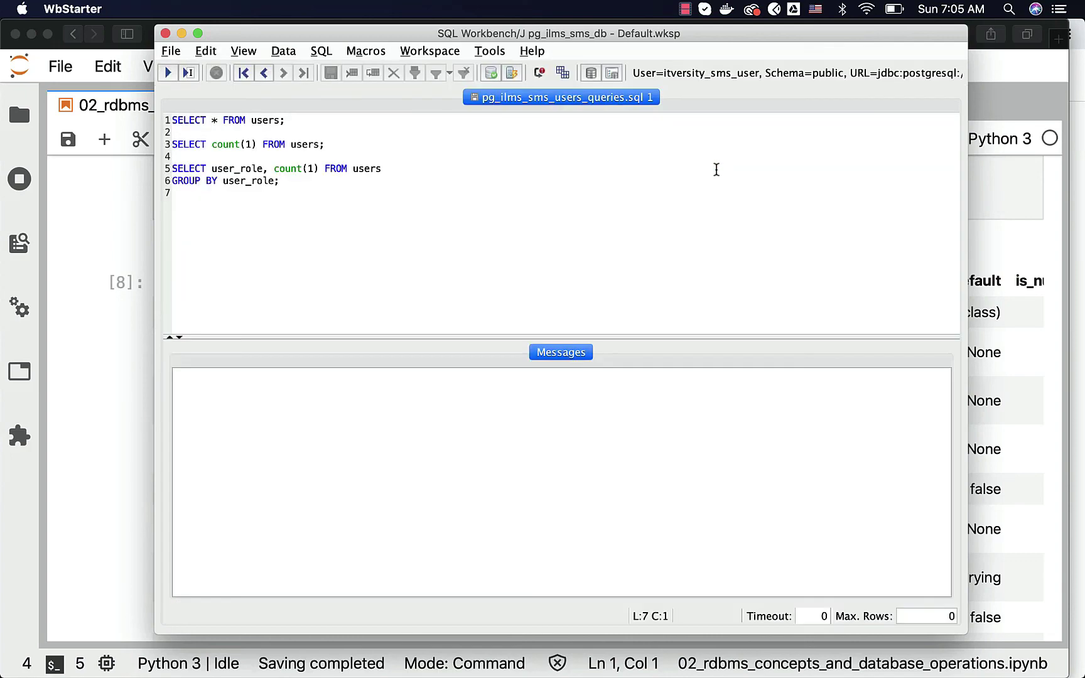
Run %sql SELECT * FROM users, returning only column headers and zero rows
key(super+Tab)
scroll(640, 250, down, 5)
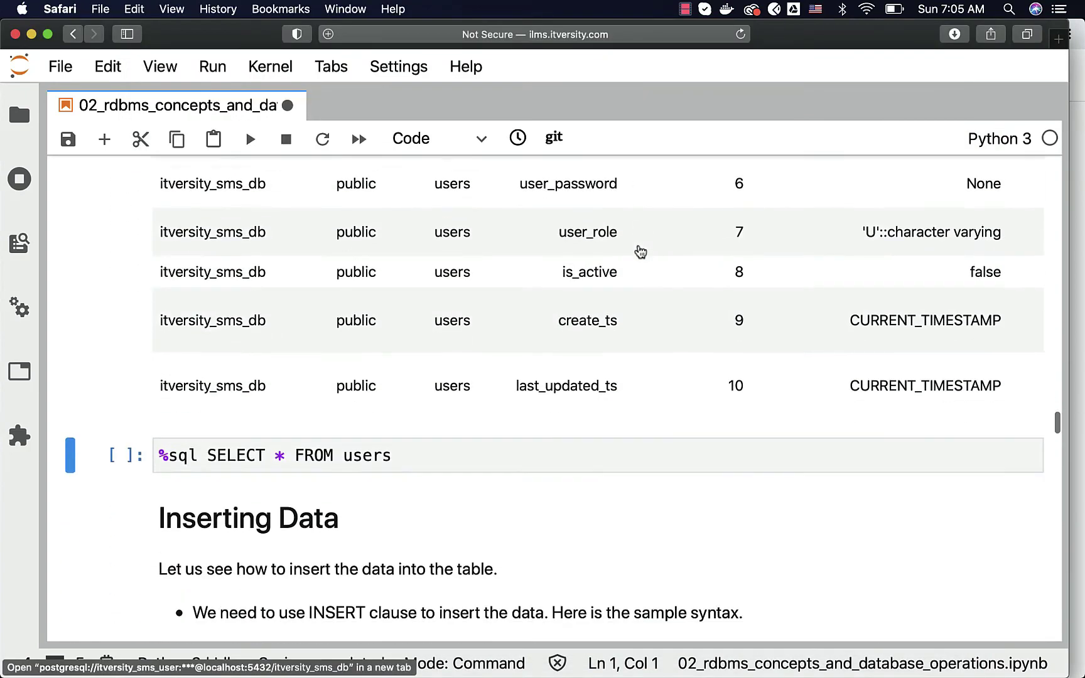
scroll(641, 251, down, 2)
click(482, 416)
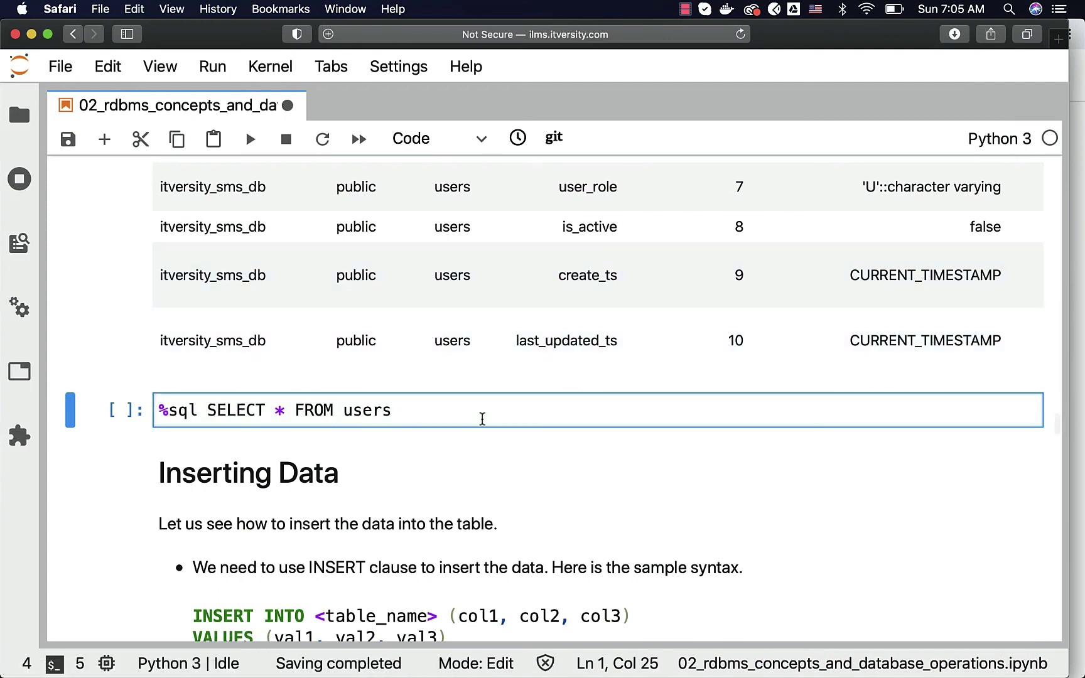
key(shift+Return)
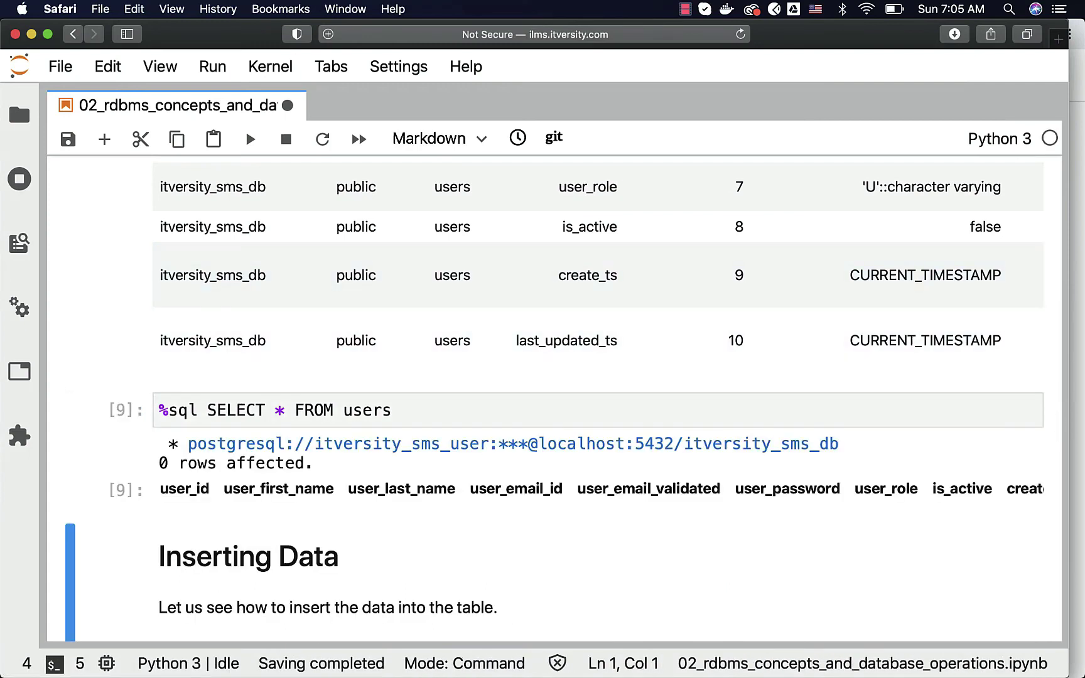